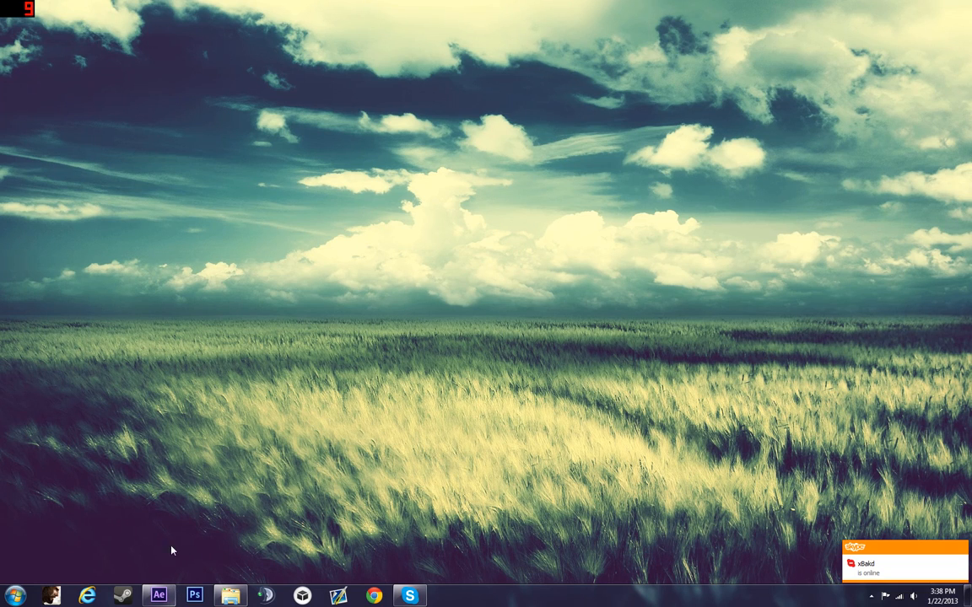
Switch to the empty After Effects project.
{"action": "key", "text": "alt+Tab"}
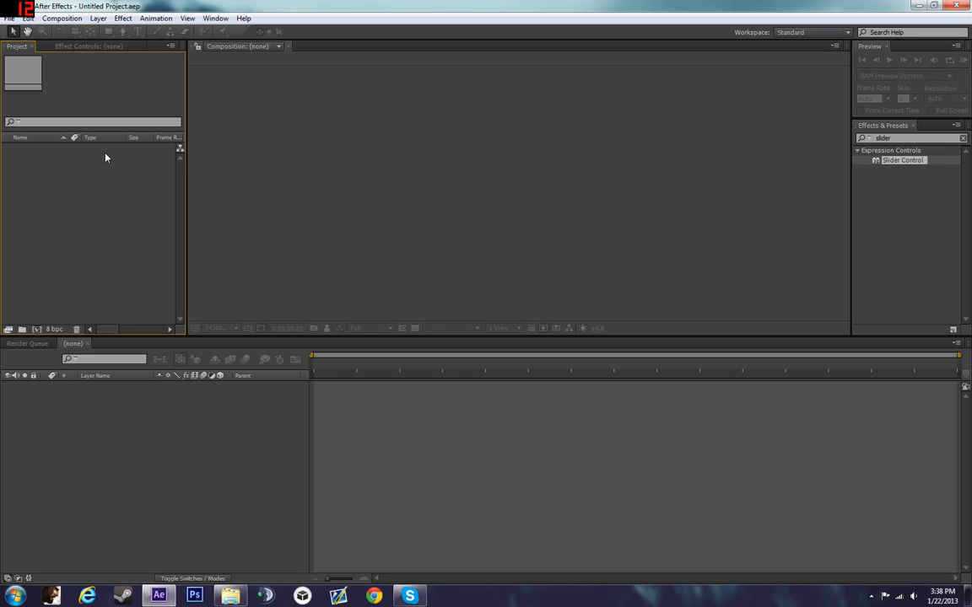
{"action": "left_click", "coordinate": [8, 18]}
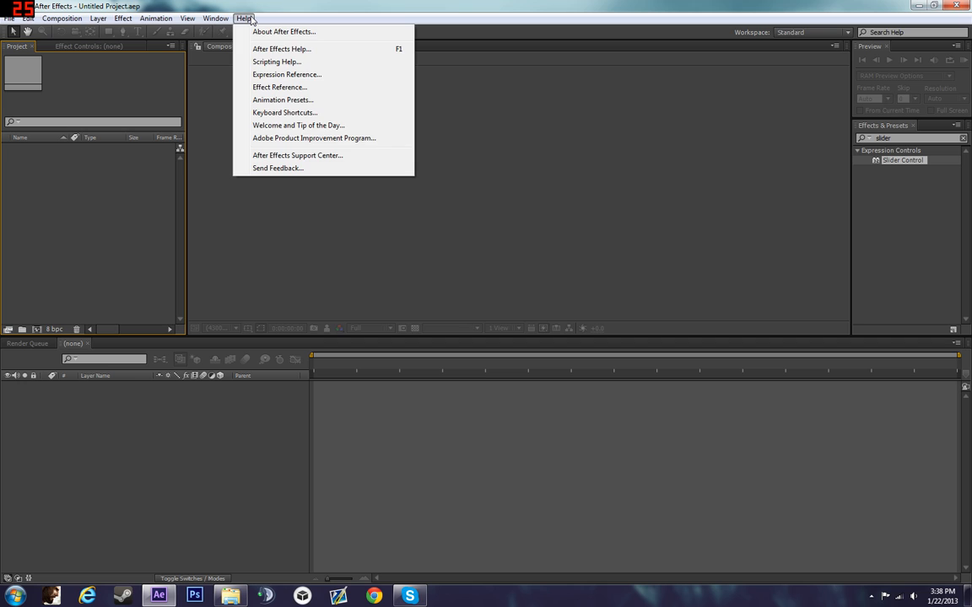
{"action": "left_click", "coordinate": [129, 159]}
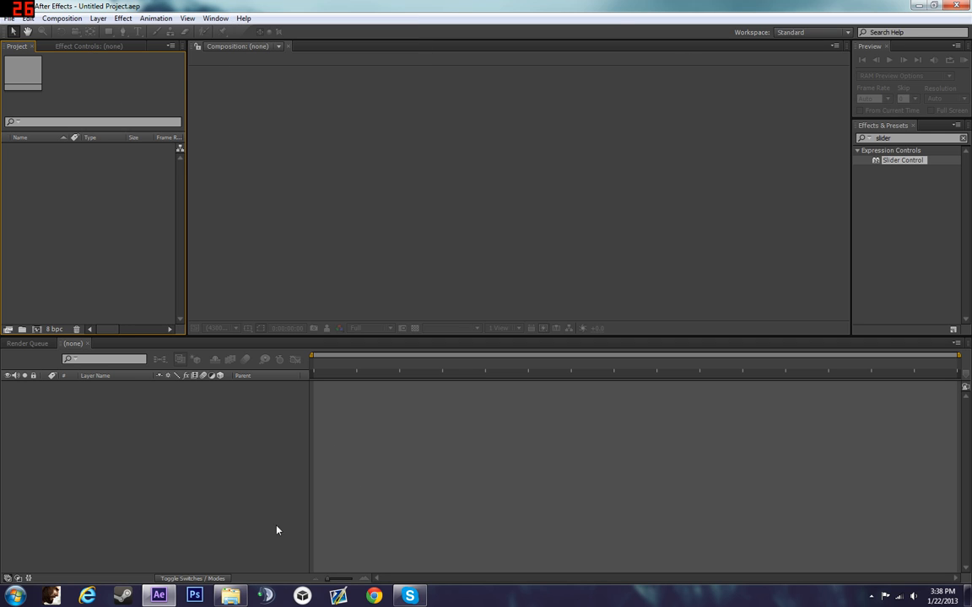
{"action": "left_click", "coordinate": [217, 228]}
{"action": "left_click", "coordinate": [128, 177]}
Import the clip INTERVENTION 5MANFEED HIGHRISE.wmv from the Mw2 (Spratty) clips folder into the project.
{"action": "left_click", "coordinate": [7, 18]}
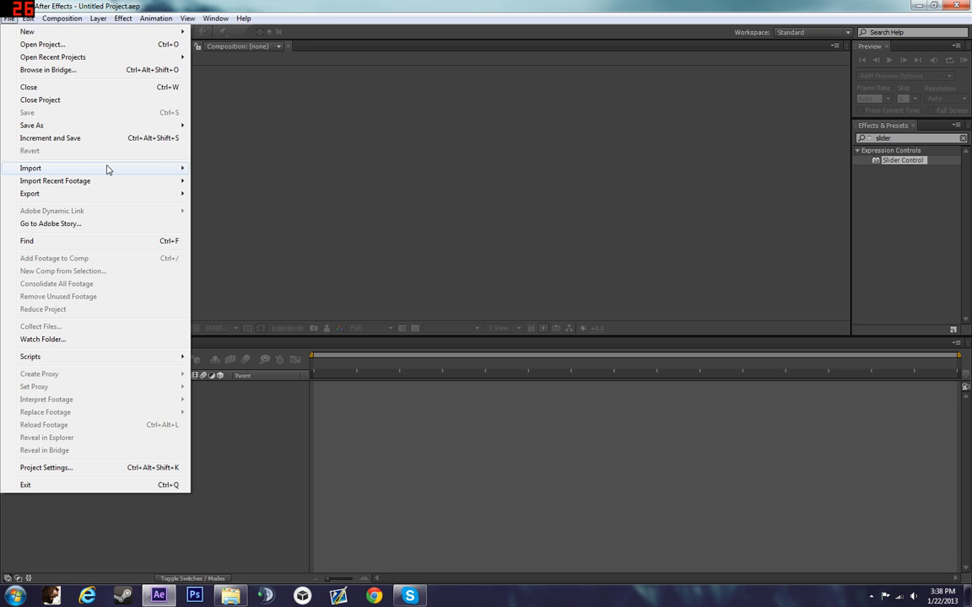
{"action": "mouse_move", "coordinate": [107, 169]}
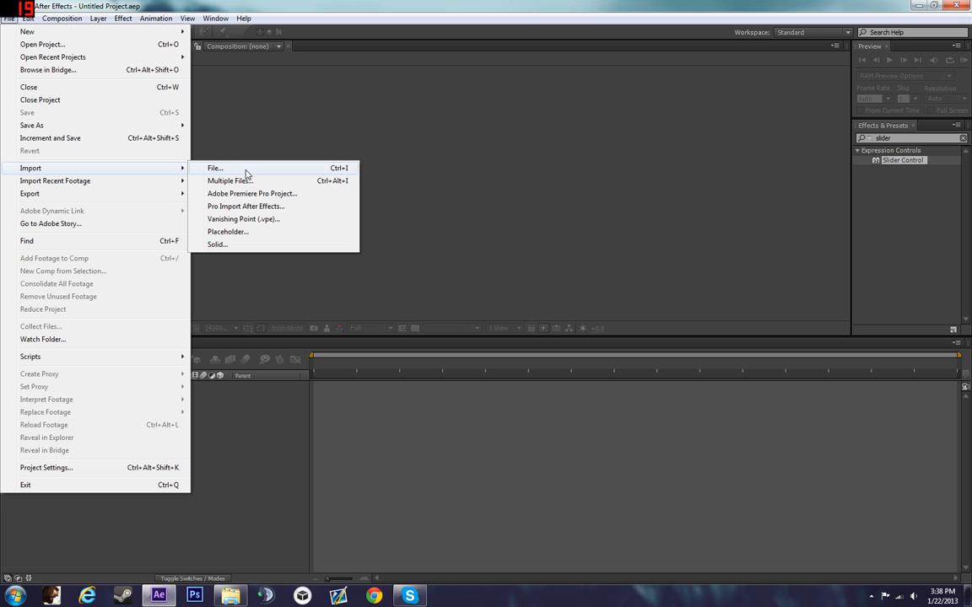
{"action": "left_click", "coordinate": [501, 225]}
{"action": "left_click", "coordinate": [230, 596]}
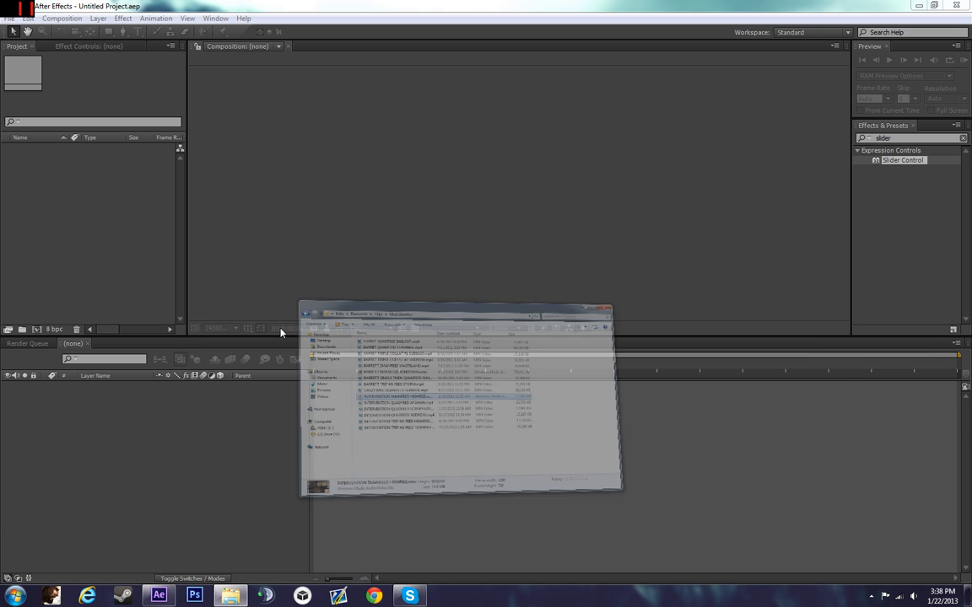
{"action": "double_click", "coordinate": [580, 233]}
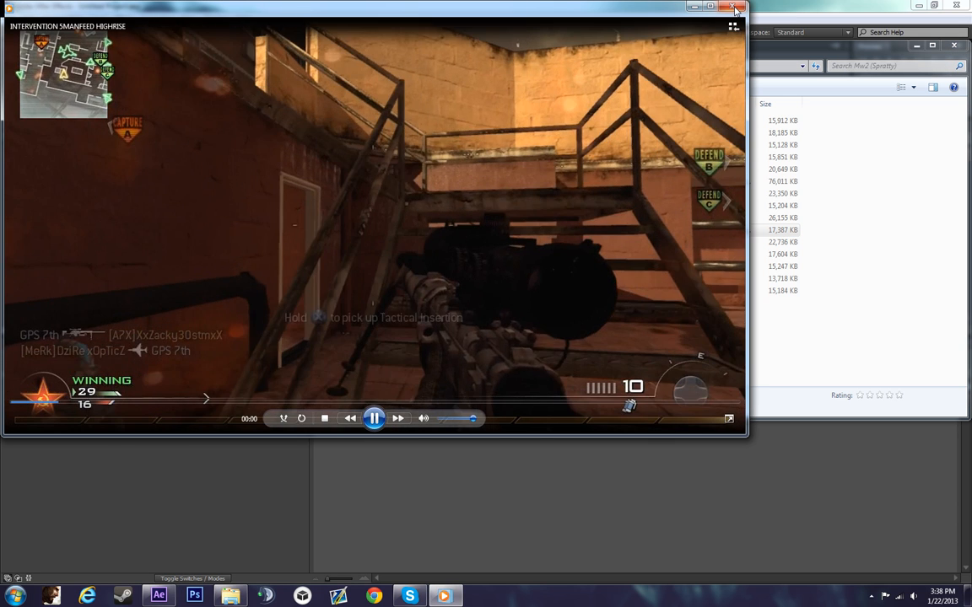
{"action": "left_click", "coordinate": [732, 7]}
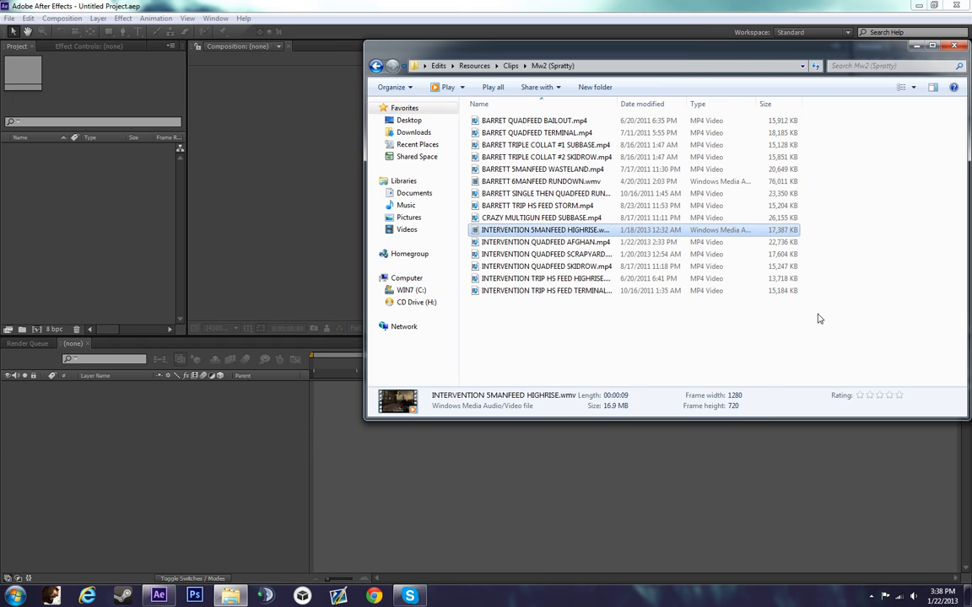
{"action": "left_click_drag", "start_coordinate": [506, 230], "coordinate": [124, 218]}
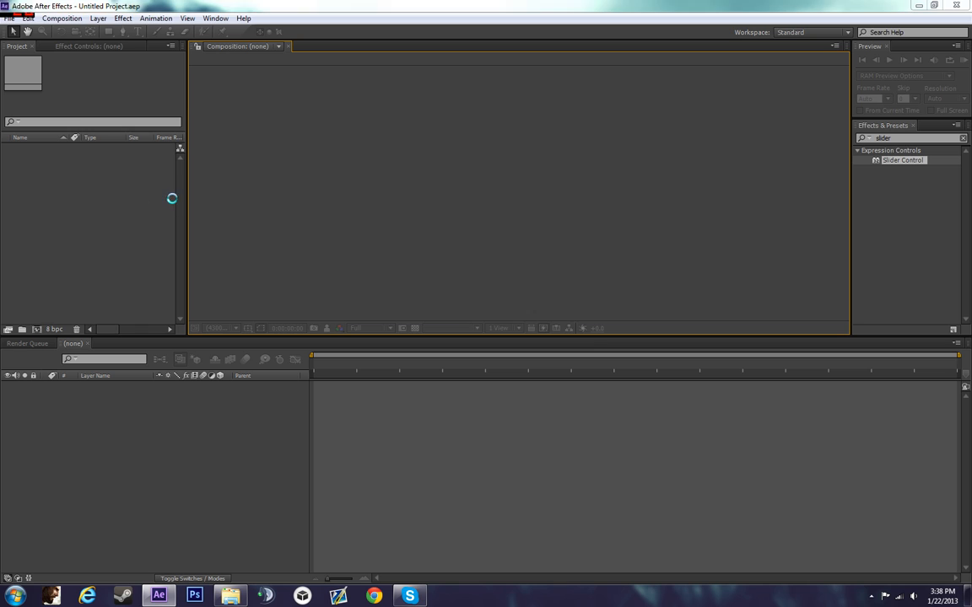
{"action": "left_click", "coordinate": [39, 171]}
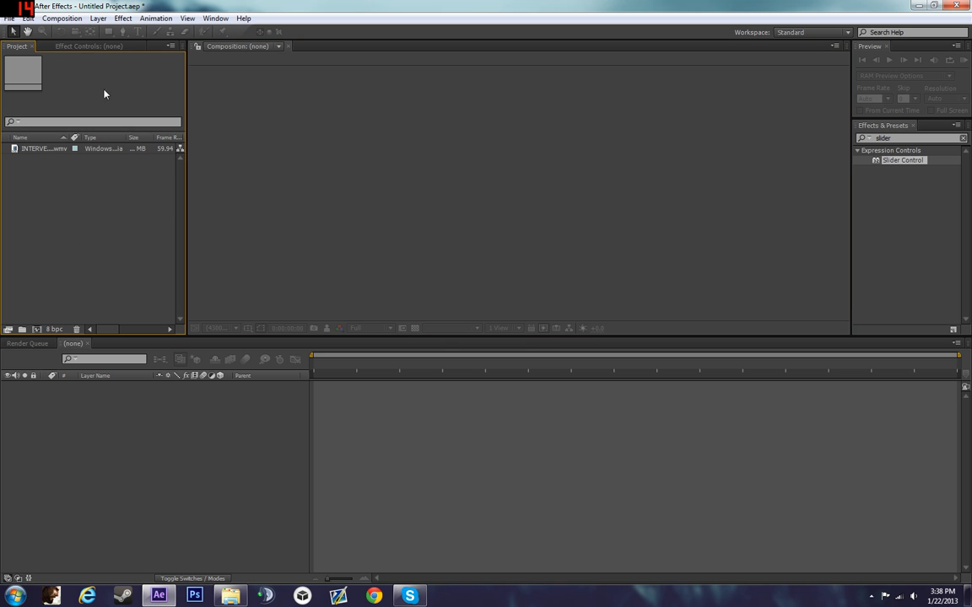
{"action": "left_click", "coordinate": [9, 18]}
{"action": "mouse_move", "coordinate": [38, 23]}
{"action": "mouse_move", "coordinate": [6, 22]}
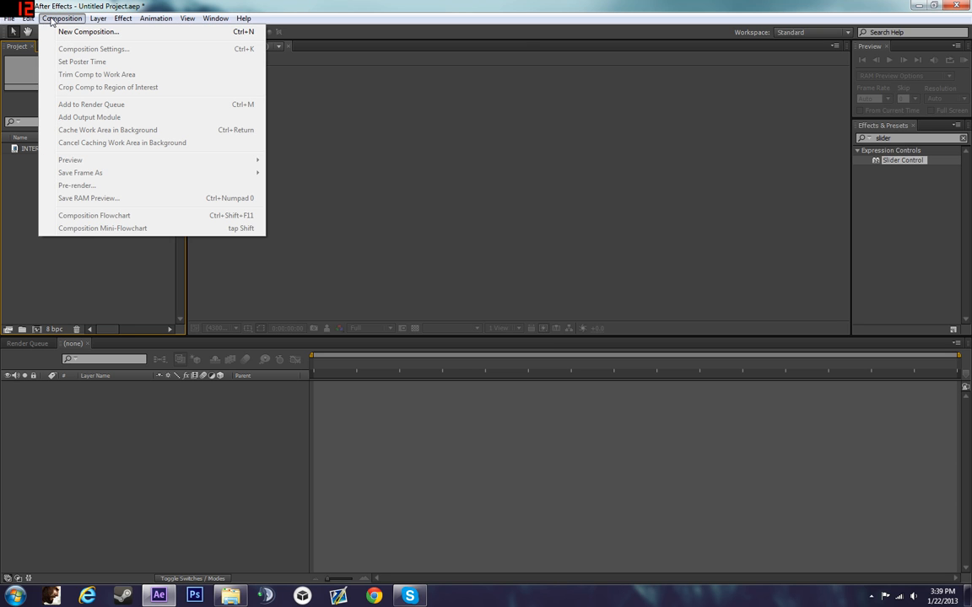
{"action": "mouse_move", "coordinate": [152, 18]}
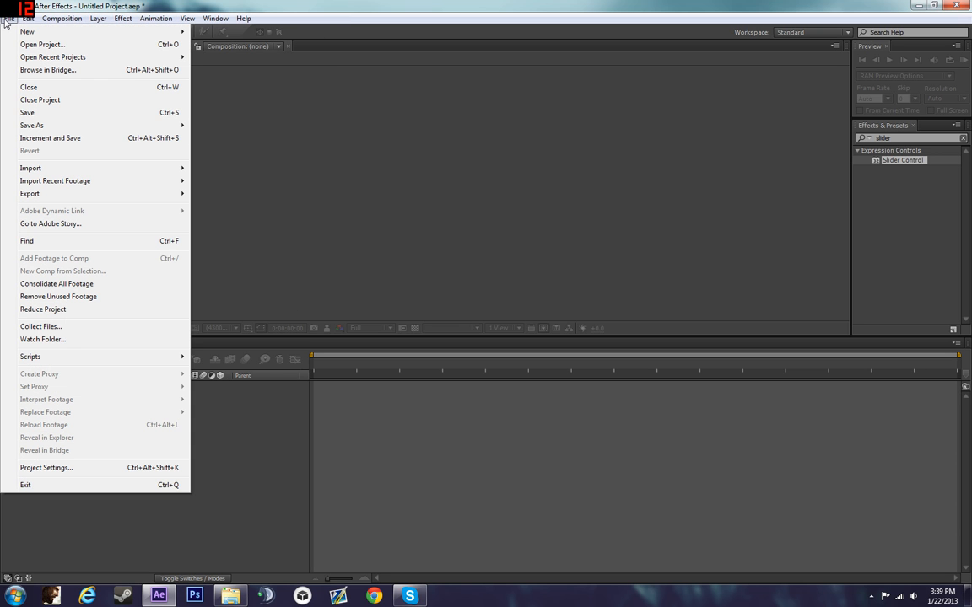
{"action": "left_click", "coordinate": [5, 21]}
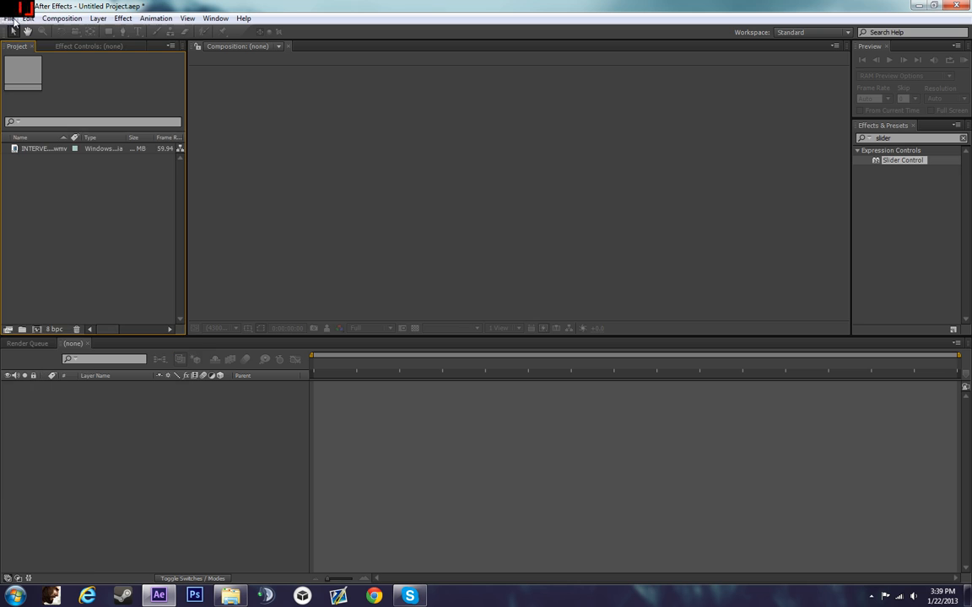
{"action": "left_click", "coordinate": [27, 19]}
{"action": "mouse_move", "coordinate": [7, 19]}
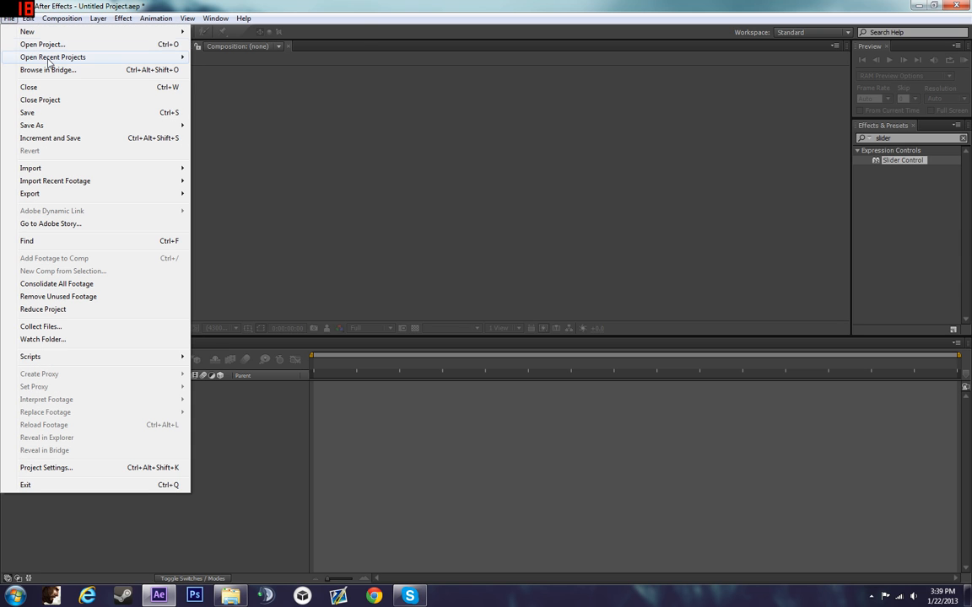
{"action": "mouse_move", "coordinate": [76, 32]}
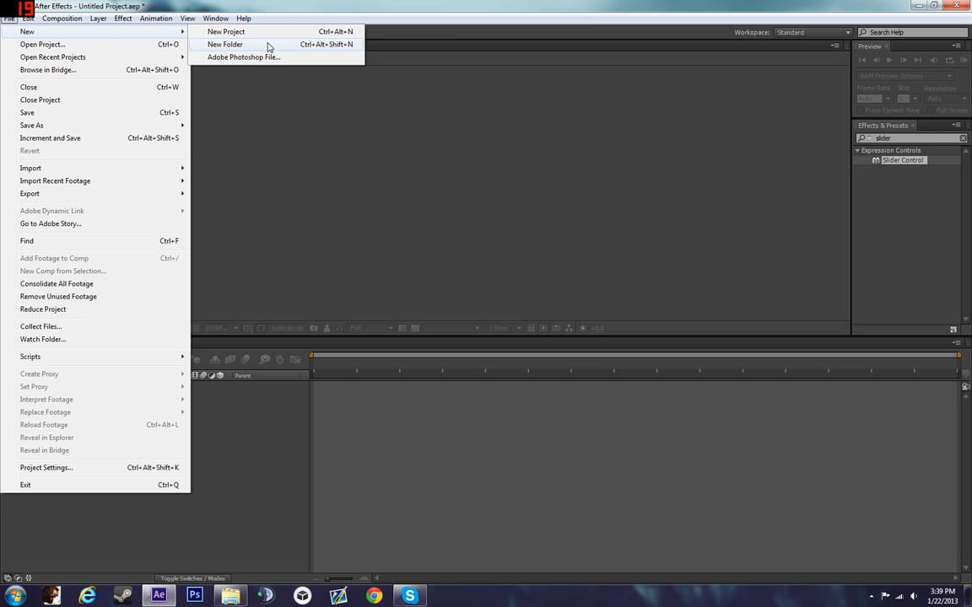
{"action": "left_click", "coordinate": [52, 160]}
{"action": "left_click_drag", "start_coordinate": [85, 167], "coordinate": [9, 252]}
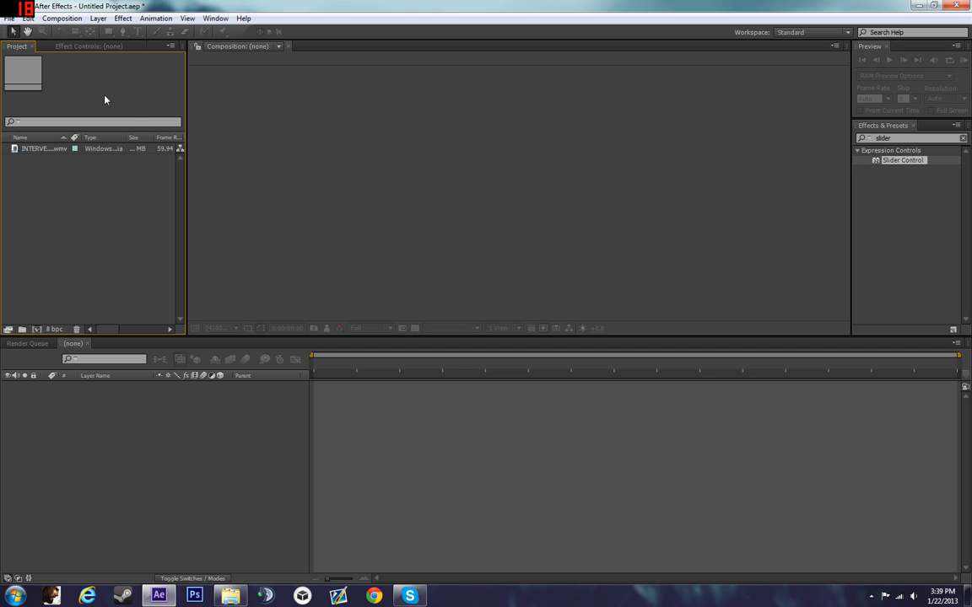
{"action": "left_click", "coordinate": [9, 18]}
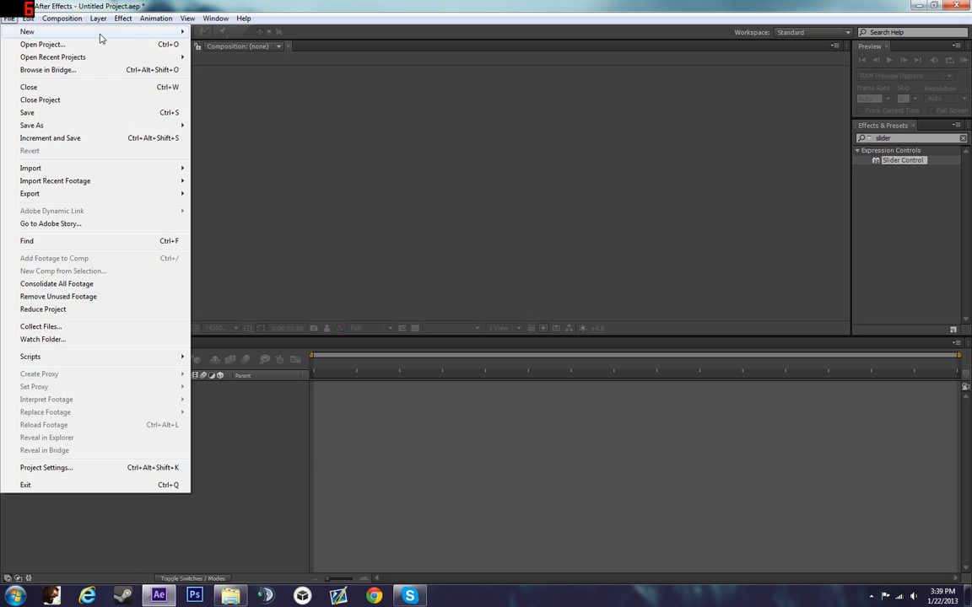
{"action": "mouse_move", "coordinate": [145, 56]}
{"action": "mouse_move", "coordinate": [27, 21]}
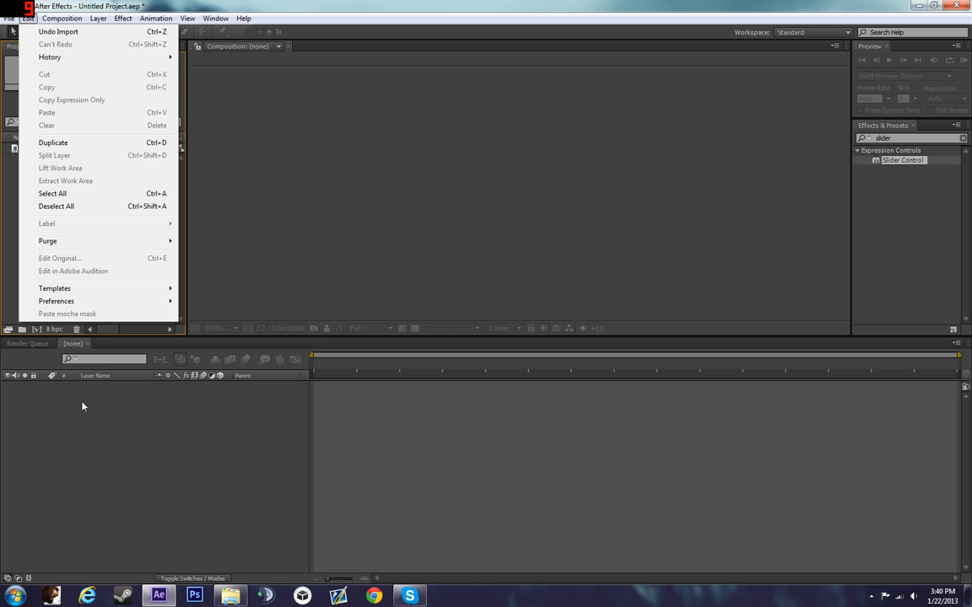
{"action": "mouse_move", "coordinate": [97, 302]}
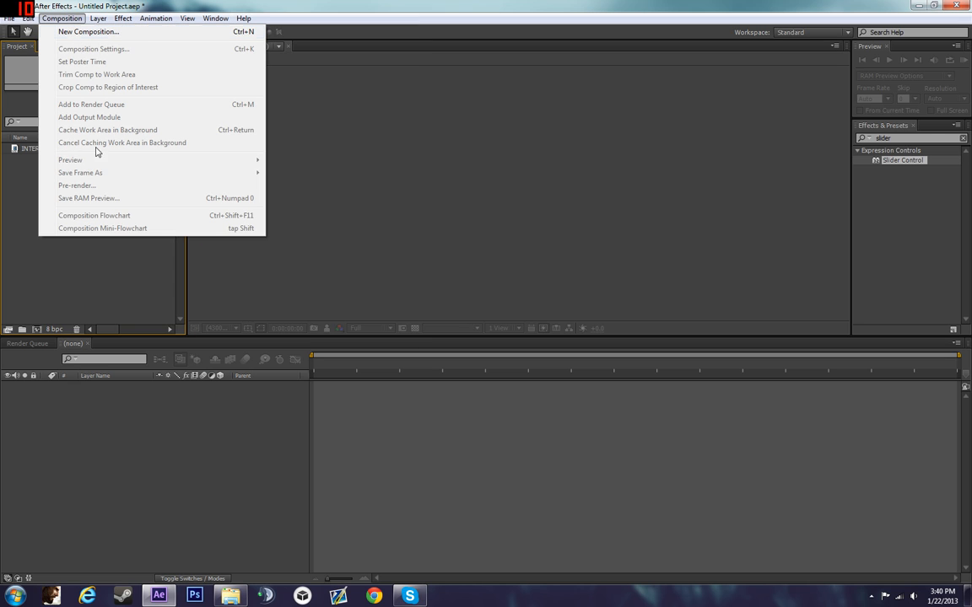
{"action": "left_click", "coordinate": [38, 330]}
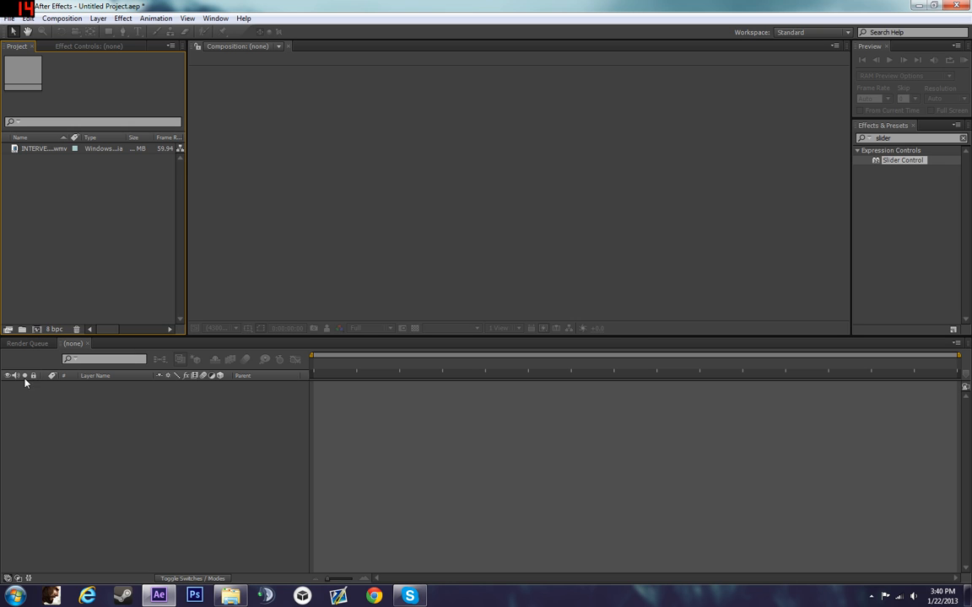
{"action": "left_click", "coordinate": [35, 329]}
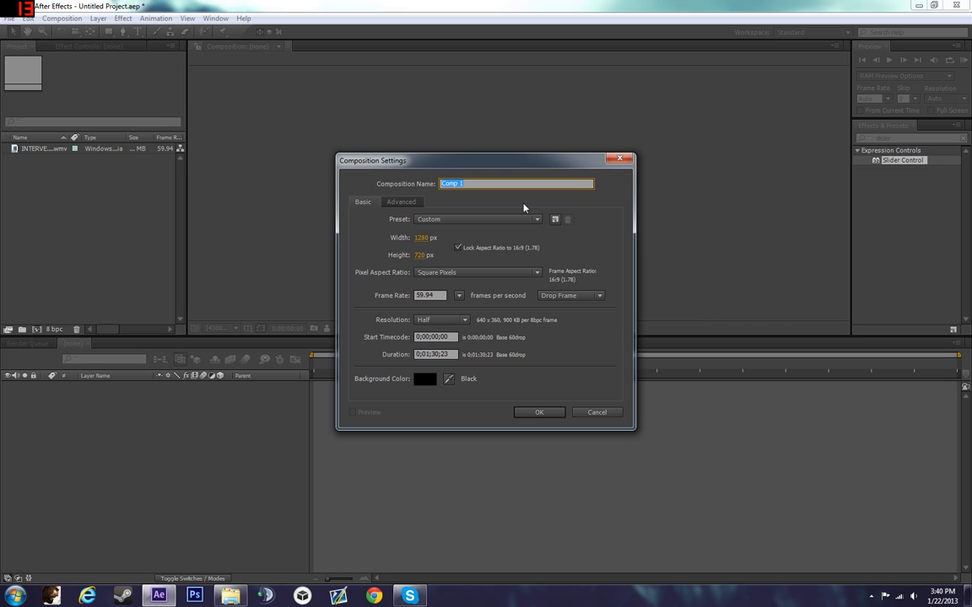
{"action": "type", "text": "Main Comp"}
{"action": "left_click", "coordinate": [467, 210]}
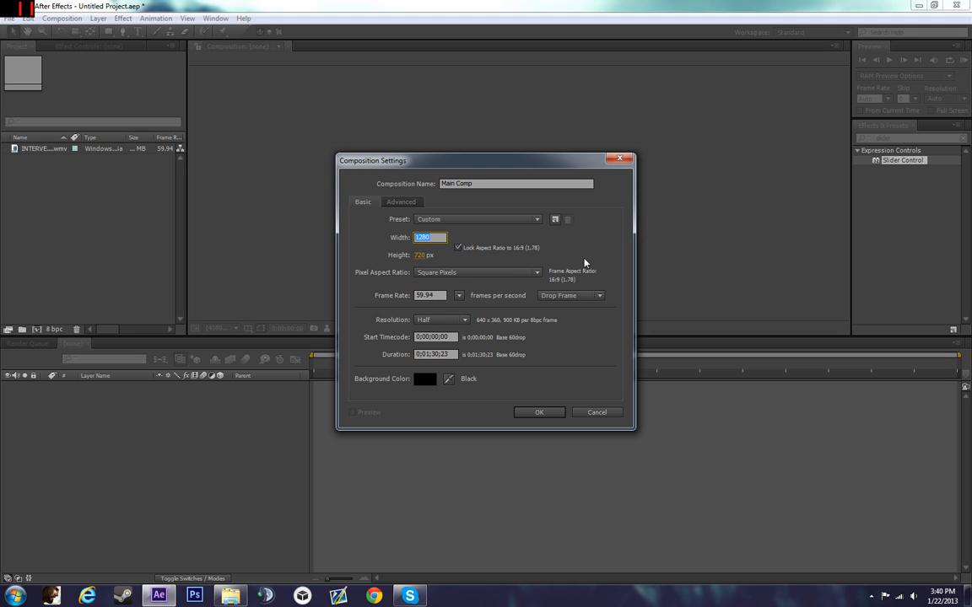
{"action": "type", "text": "1920"}
{"action": "key", "text": "ctrl+z"}
{"action": "left_click", "coordinate": [458, 243]}
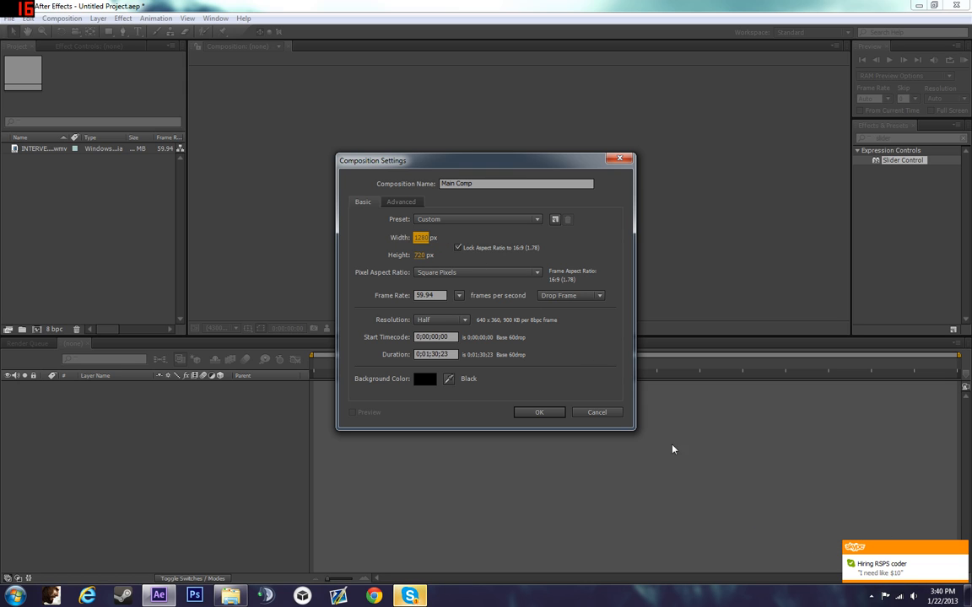
{"action": "left_click", "coordinate": [422, 273]}
{"action": "left_click", "coordinate": [423, 283]}
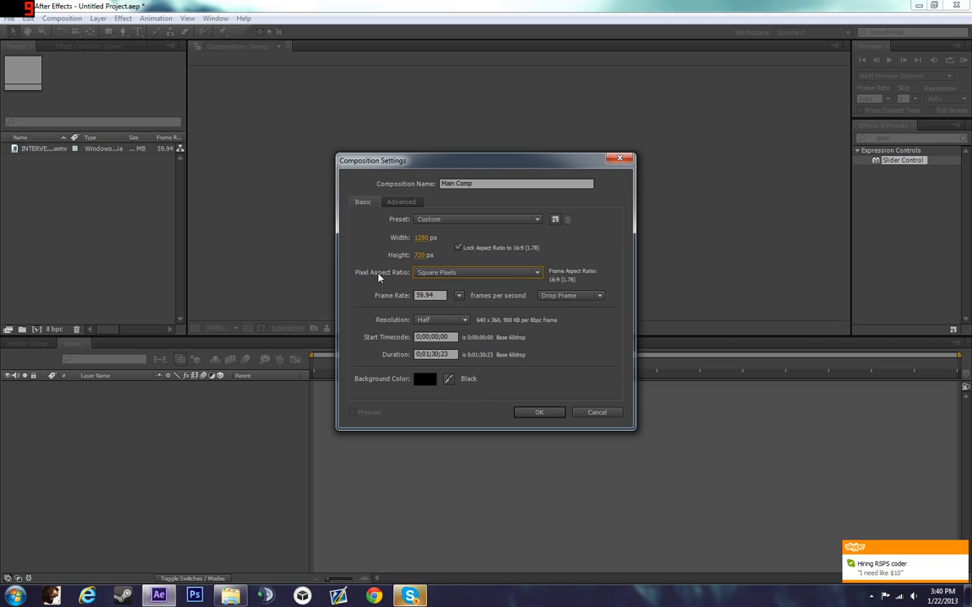
{"action": "key", "text": "Tab"}
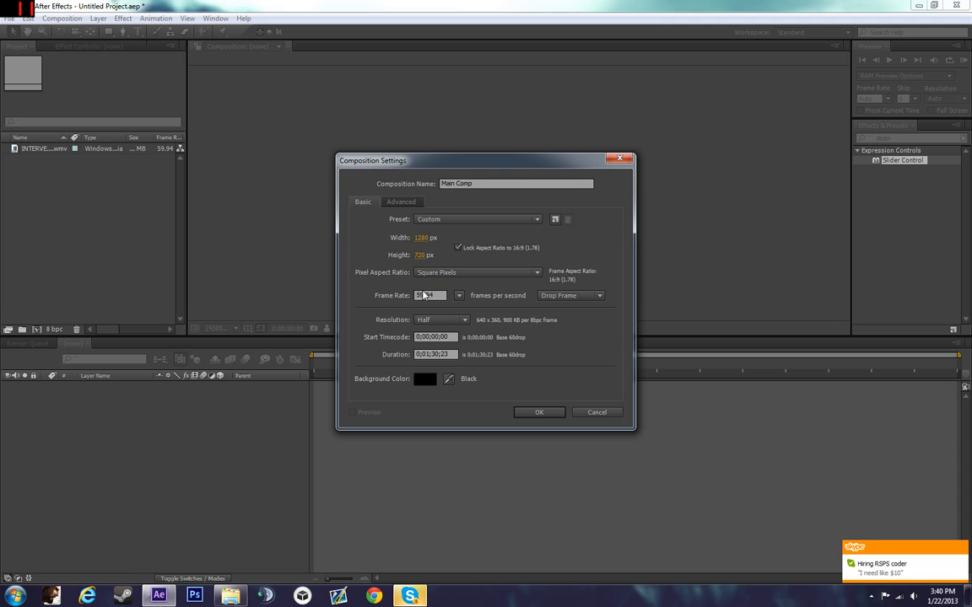
{"action": "left_click", "coordinate": [368, 276]}
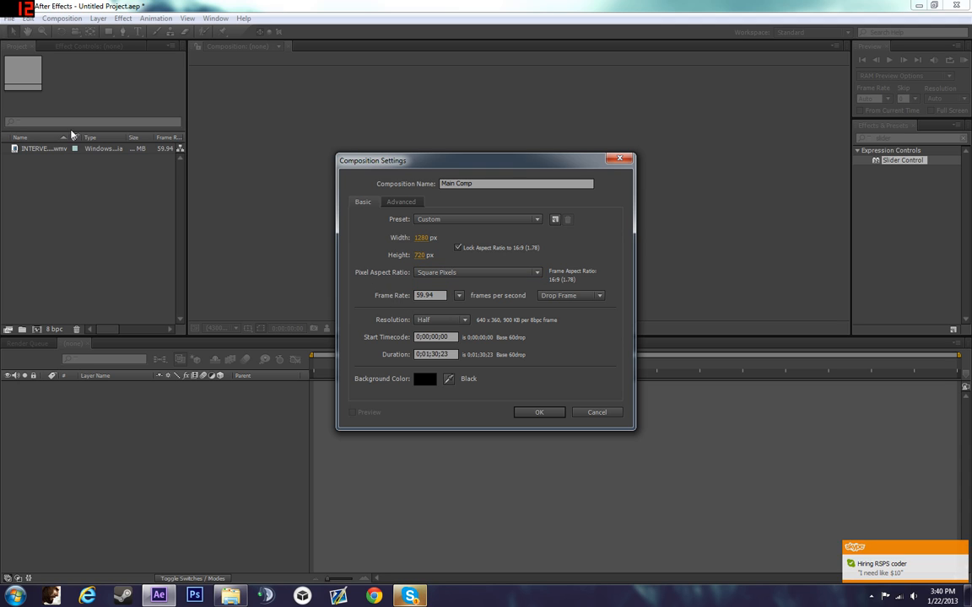
{"action": "left_click", "coordinate": [38, 150]}
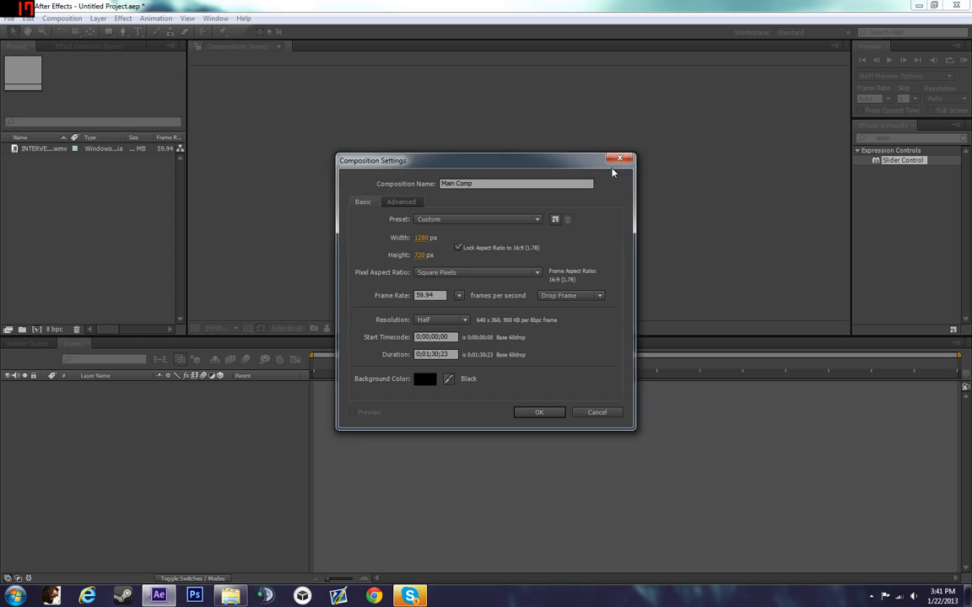
{"action": "key", "text": "Escape"}
Examine the imported clip's resolution, duration and frame rate in the project.
{"action": "left_click", "coordinate": [36, 150]}
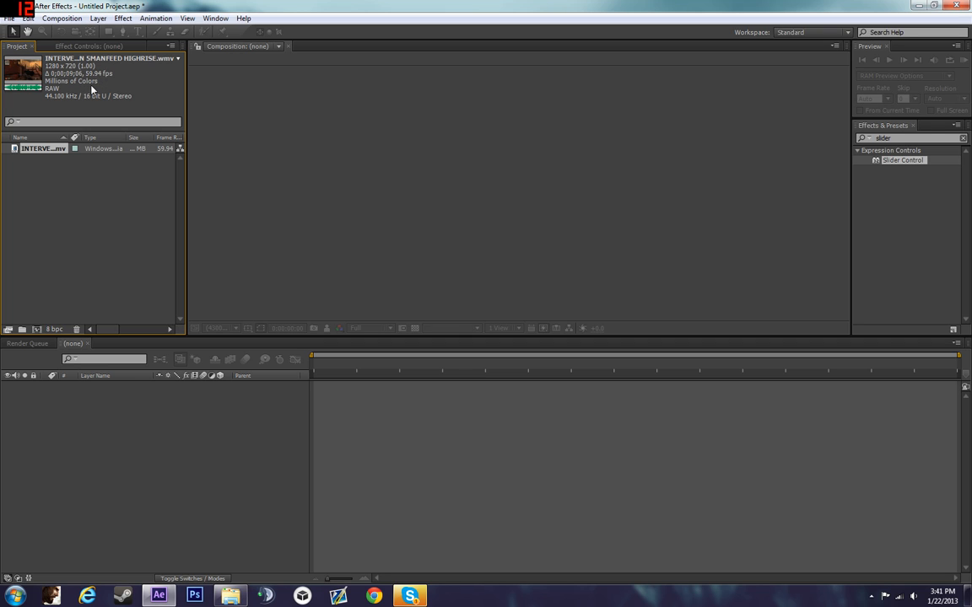
{"action": "right_click", "coordinate": [40, 147]}
{"action": "left_click", "coordinate": [26, 212]}
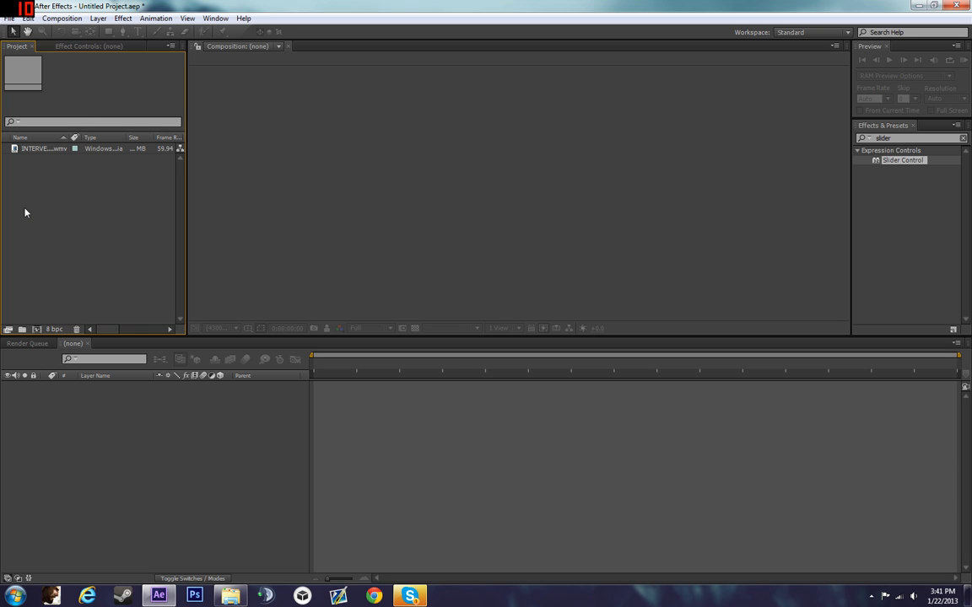
{"action": "left_click", "coordinate": [31, 149]}
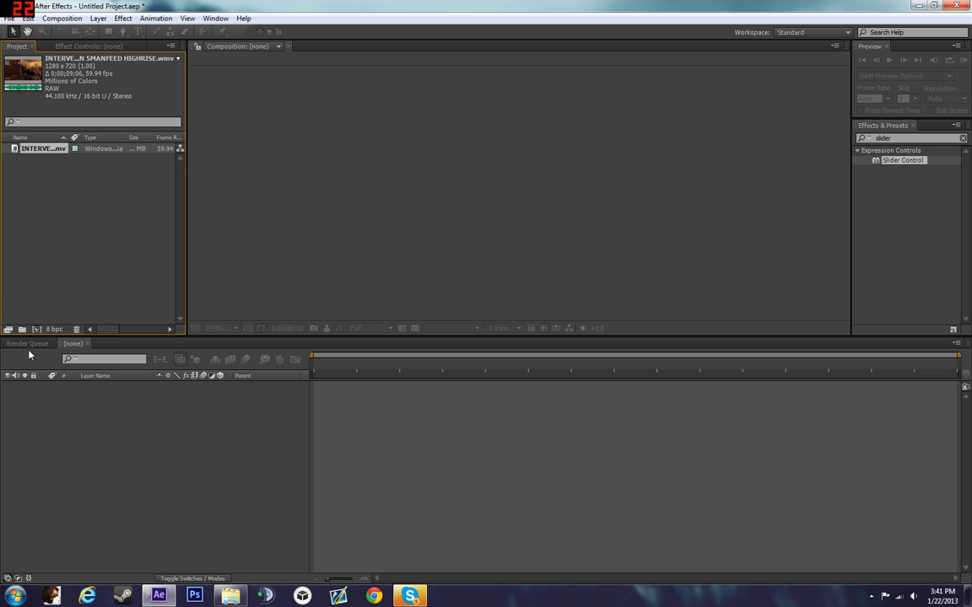
Create a 1280 x 720 px composition at 59.94 fps with a duration of 0;00;30;00.
{"action": "left_click", "coordinate": [37, 329]}
{"action": "left_click", "coordinate": [421, 294]}
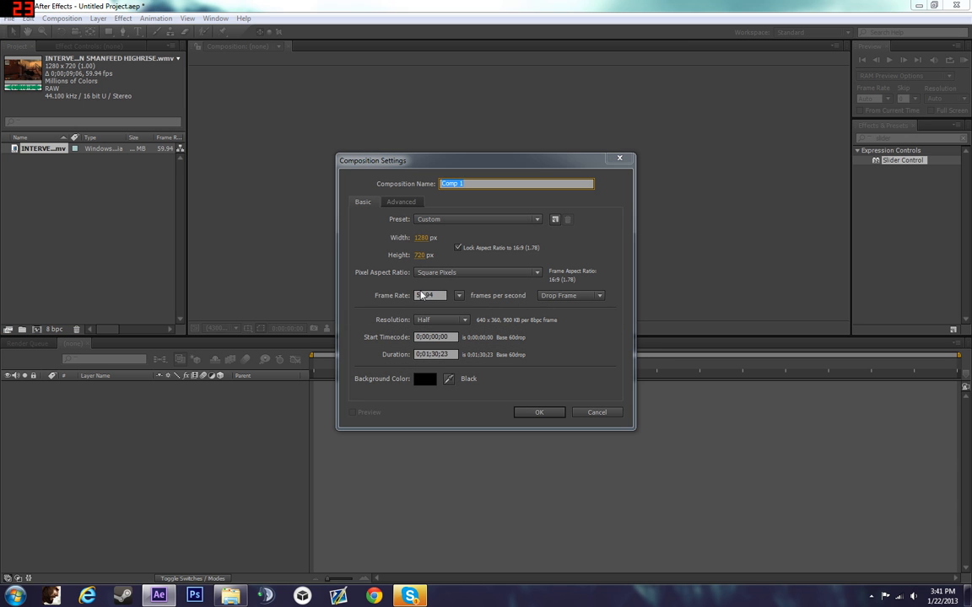
{"action": "key", "text": "Right"}
{"action": "left_click", "coordinate": [417, 297]}
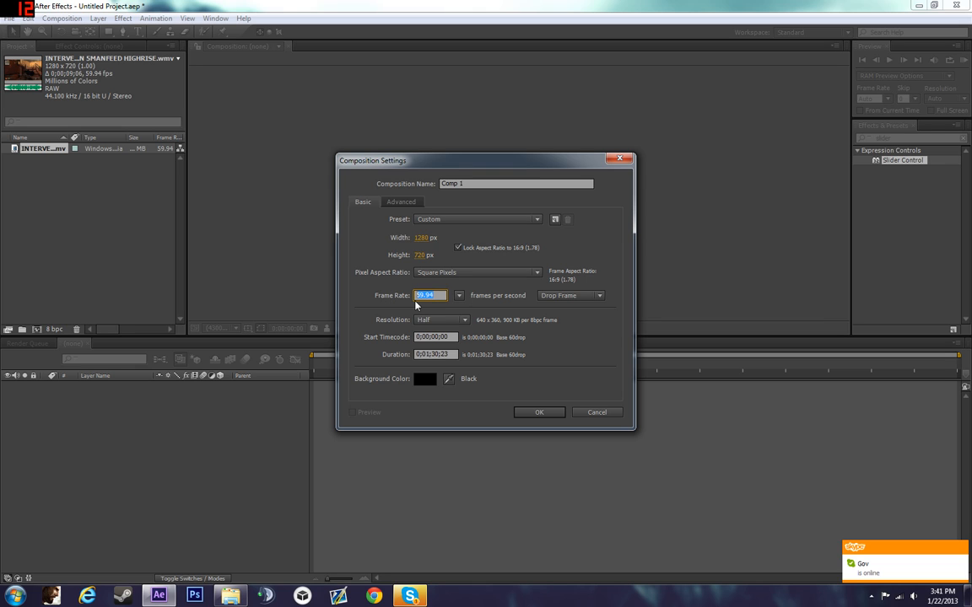
{"action": "key", "text": "Right"}
{"action": "left_click", "coordinate": [411, 299]}
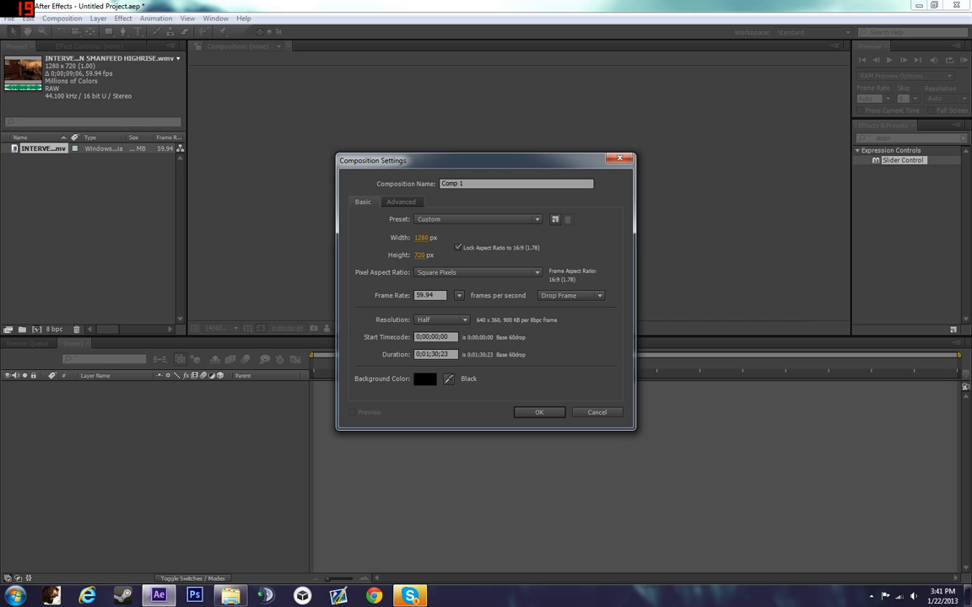
{"action": "key", "text": "Tab"}
{"action": "key", "text": "Tab"}
{"action": "left_click_drag", "start_coordinate": [448, 355], "coordinate": [435, 354]}
{"action": "left_click", "coordinate": [448, 355]}
{"action": "key", "text": "BackSpace"}
{"action": "type", "text": "0"}
{"action": "double_click", "coordinate": [424, 354]}
{"action": "double_click", "coordinate": [434, 354]}
{"action": "type", "text": "23"}
{"action": "type", "text": "00"}
{"action": "left_click", "coordinate": [540, 413]}
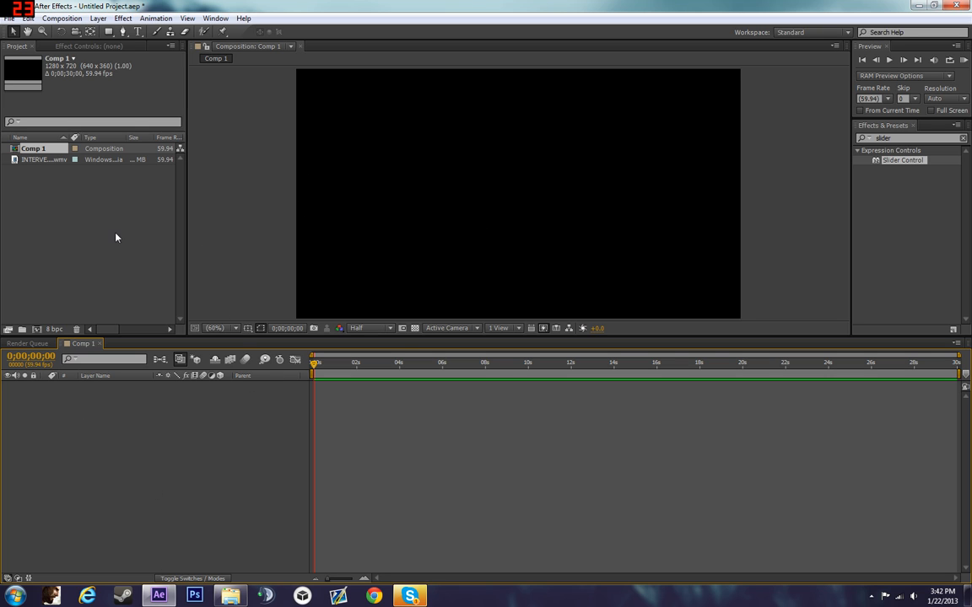
Add the imported clip INTERVENTION 5MANFEED HIGHRISE.wmv to Comp 1 as a layer.
{"action": "left_click", "coordinate": [38, 161]}
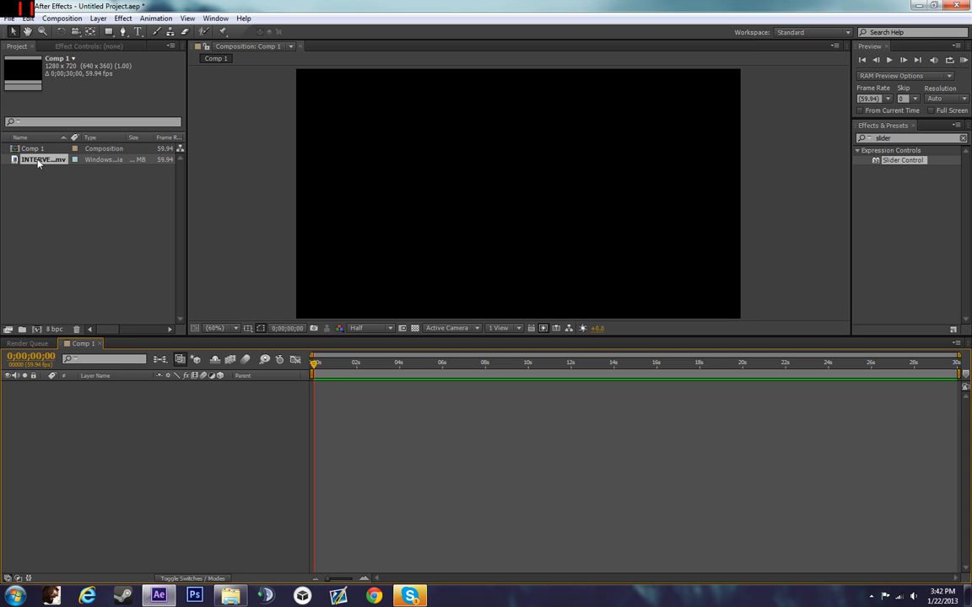
{"action": "left_click_drag", "start_coordinate": [41, 163], "coordinate": [150, 446]}
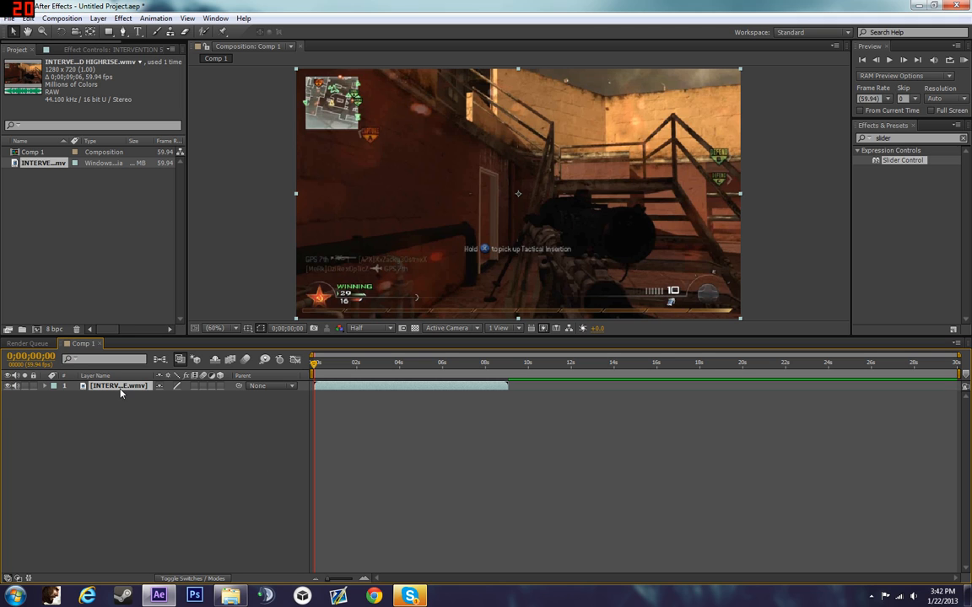
Toggle the gameplay clip layer's visibility off and on several times.
{"action": "left_click", "coordinate": [9, 387]}
{"action": "left_click", "coordinate": [8, 386]}
{"action": "left_click", "coordinate": [9, 386]}
{"action": "left_click", "coordinate": [8, 387]}
{"action": "left_click", "coordinate": [9, 386]}
{"action": "left_click", "coordinate": [9, 386]}
Create a 1280 x 720 px solid in red FF0000 and place it below the clip layer.
{"action": "right_click", "coordinate": [55, 411]}
{"action": "mouse_move", "coordinate": [129, 419]}
{"action": "left_click", "coordinate": [275, 454]}
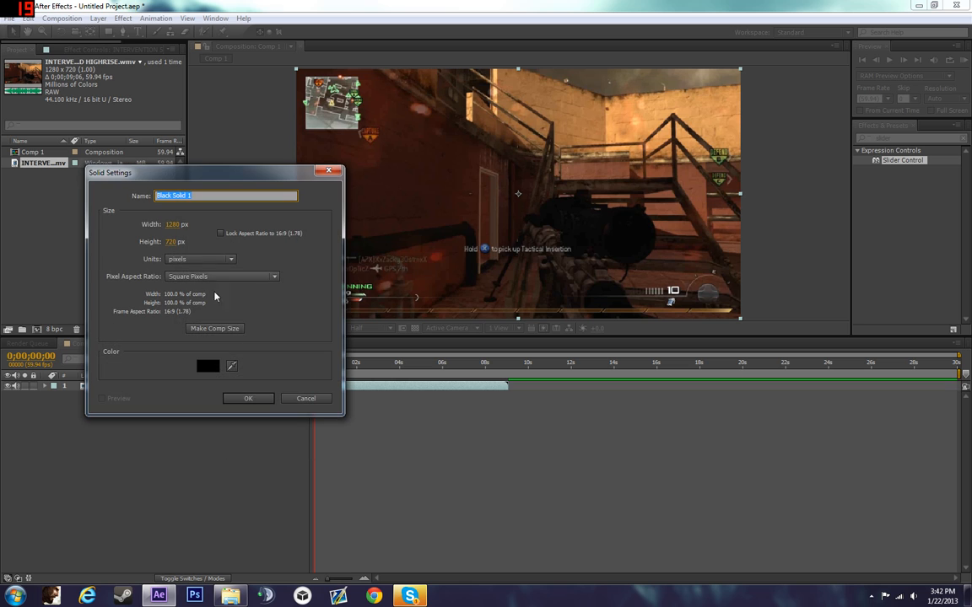
{"action": "left_click", "coordinate": [209, 366]}
{"action": "left_click", "coordinate": [763, 330]}
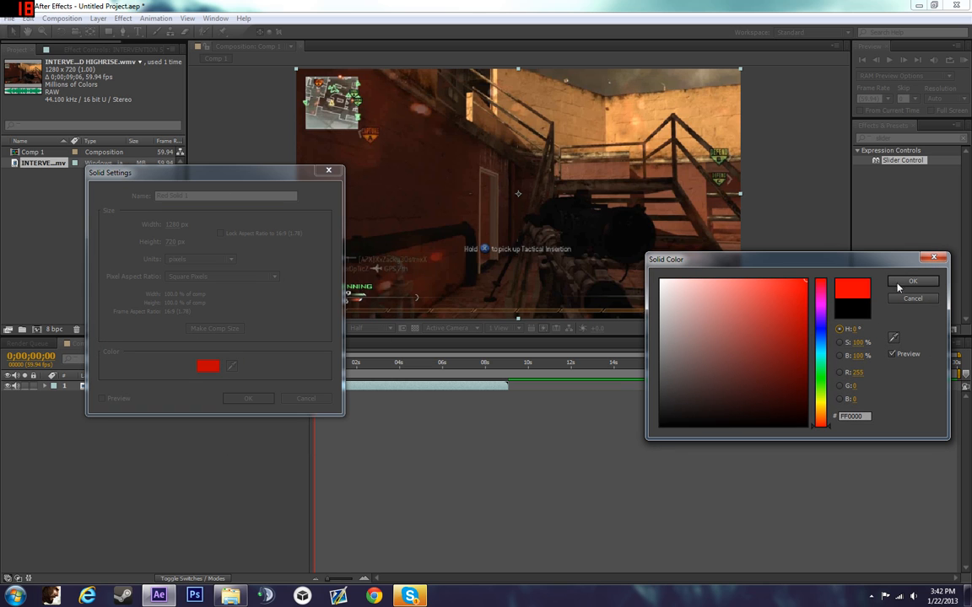
{"action": "left_click", "coordinate": [909, 282]}
{"action": "left_click", "coordinate": [248, 397]}
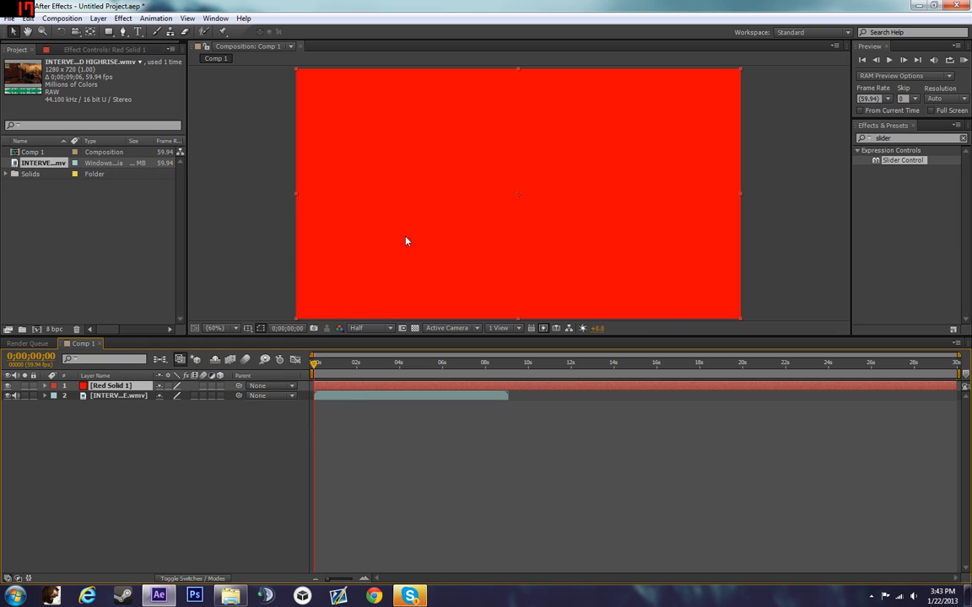
{"action": "key", "text": "ctrl+shift+bracketleft"}
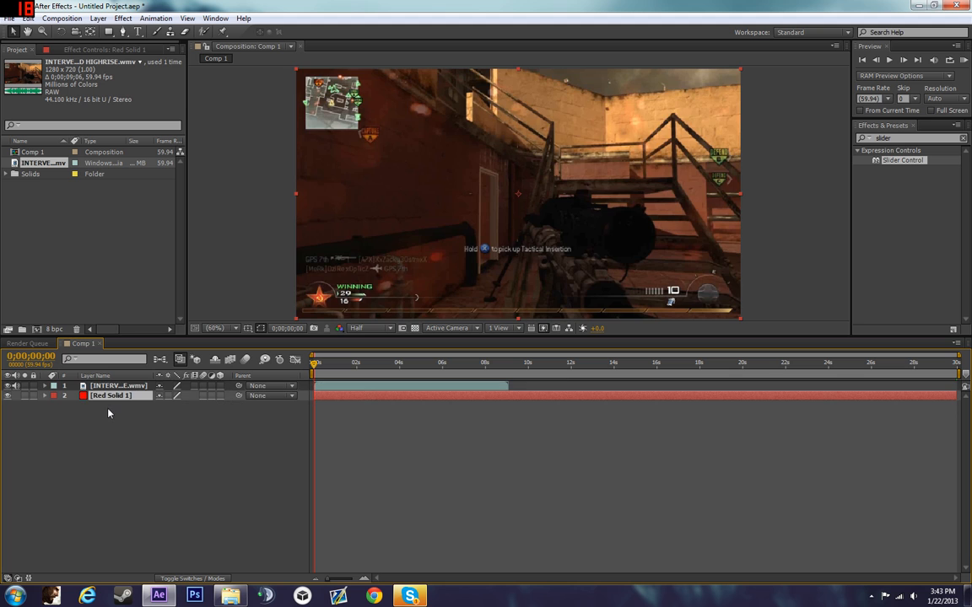
Hide and show the clip layer, and move the red solid above it in the layer stack.
{"action": "left_click", "coordinate": [10, 386]}
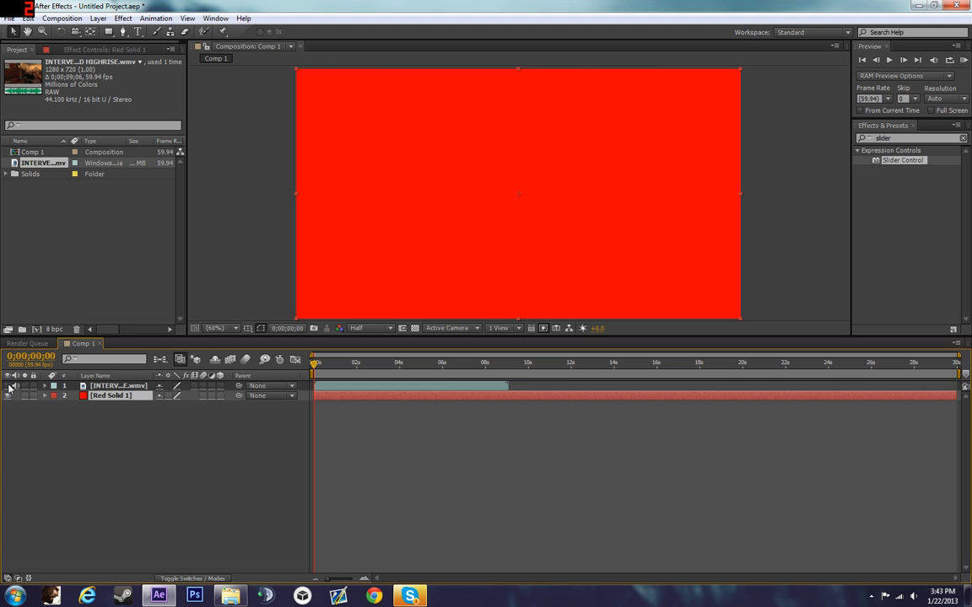
{"action": "left_click", "coordinate": [10, 386]}
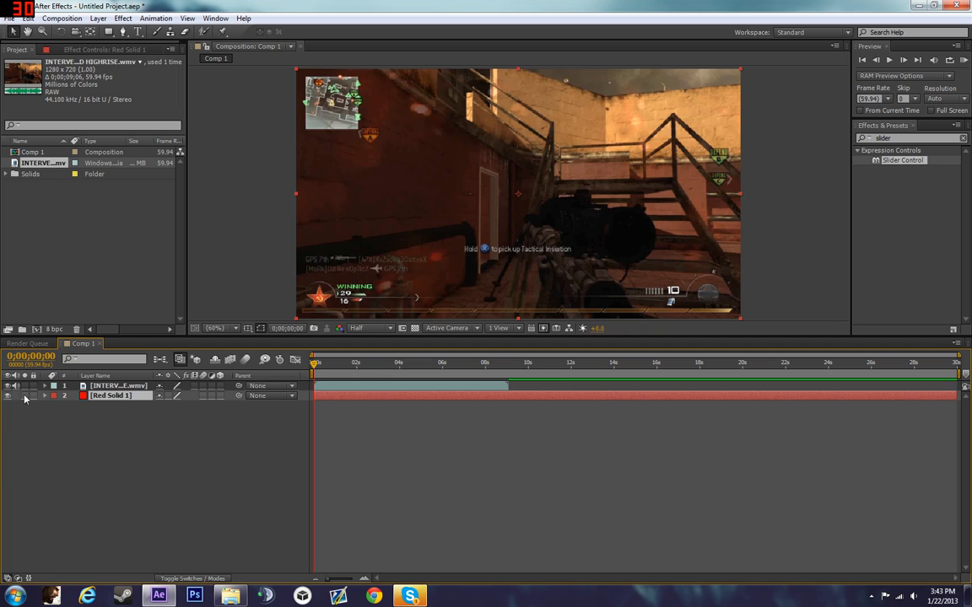
{"action": "left_click_drag", "start_coordinate": [127, 380], "coordinate": [124, 385]}
{"action": "left_click", "coordinate": [108, 412]}
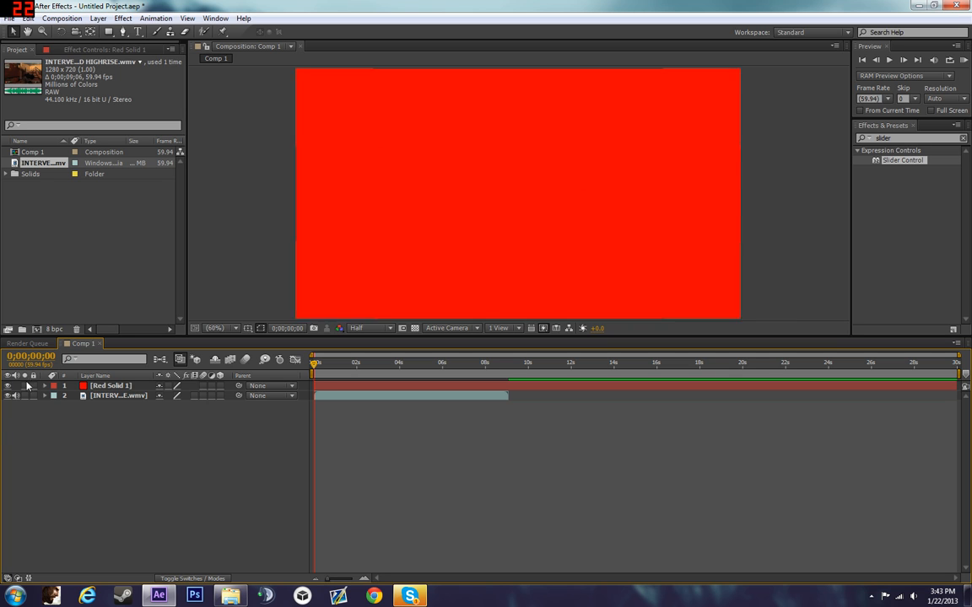
Solo the clip layer, turn its solo off, and move the red solid back below the clip.
{"action": "left_click", "coordinate": [120, 387]}
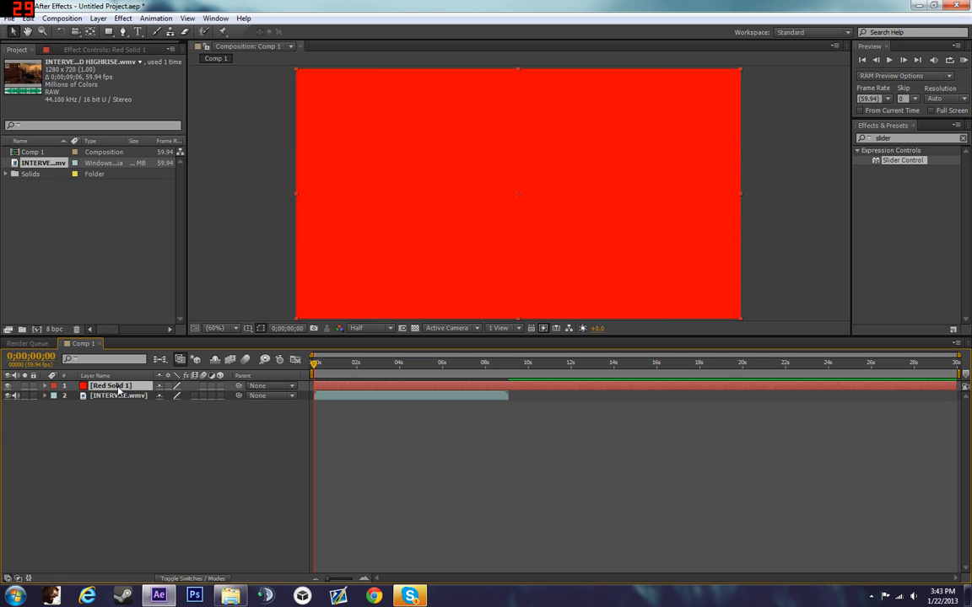
{"action": "left_click", "coordinate": [26, 396]}
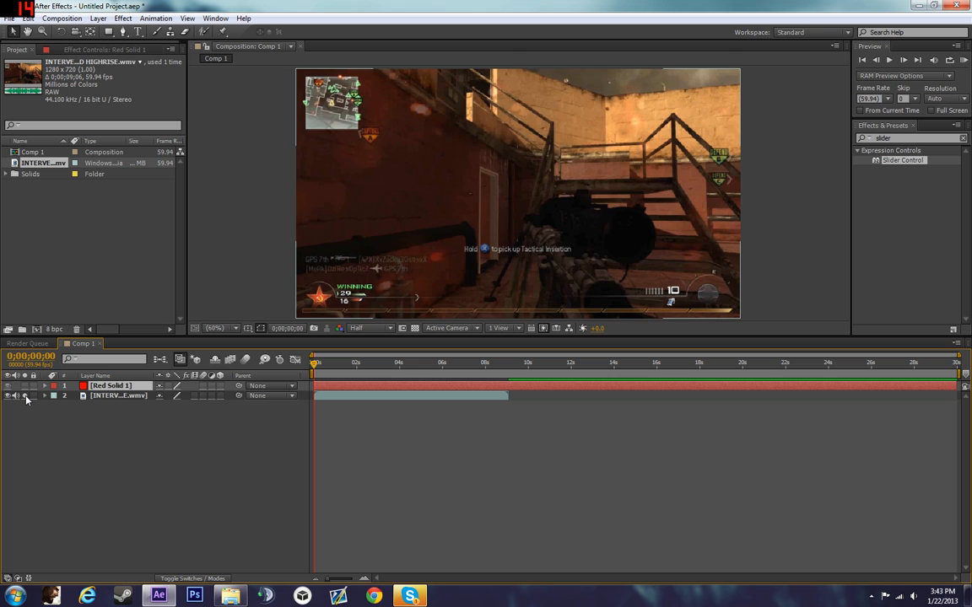
{"action": "left_click", "coordinate": [75, 426]}
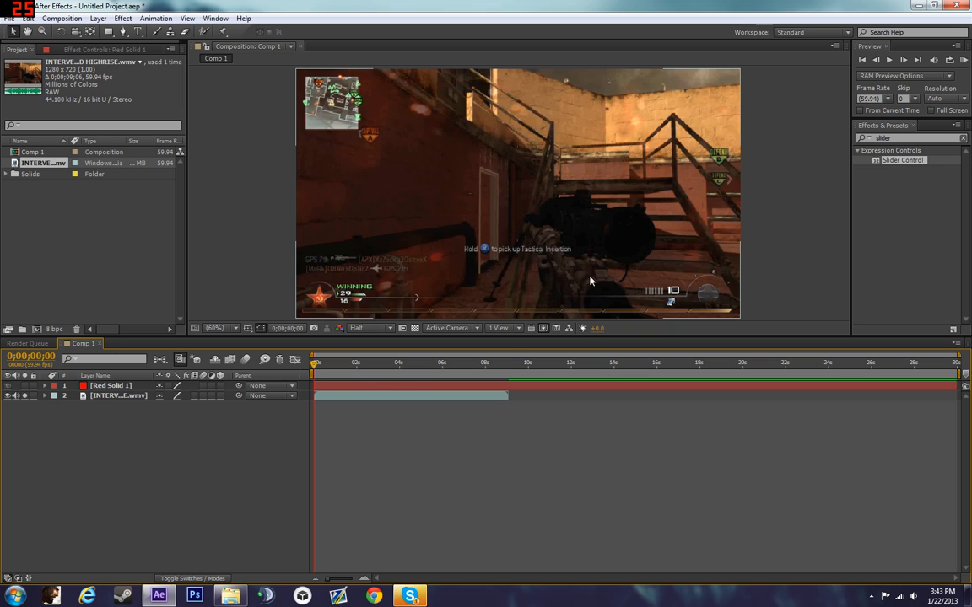
{"action": "left_click", "coordinate": [85, 398]}
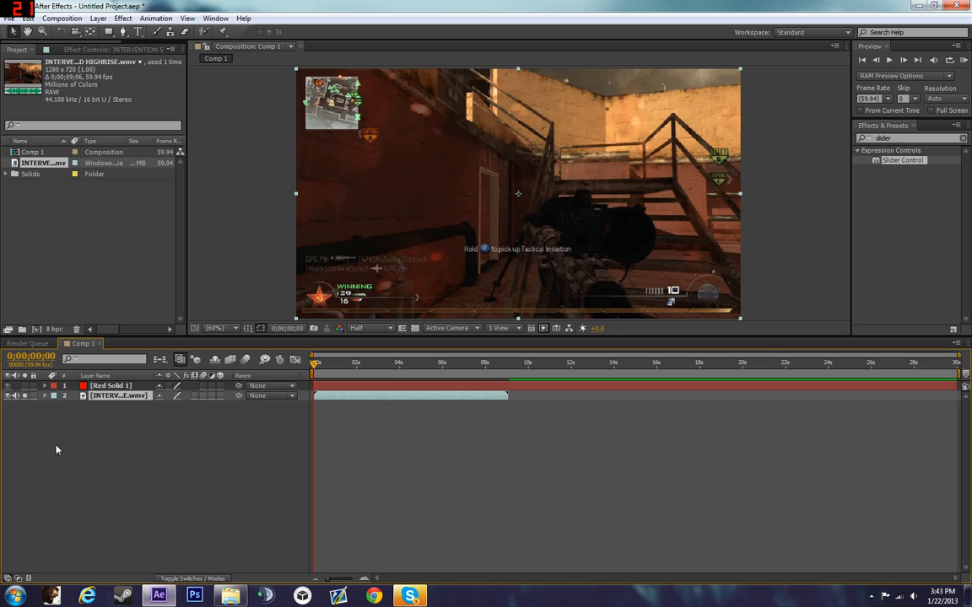
{"action": "left_click", "coordinate": [24, 396]}
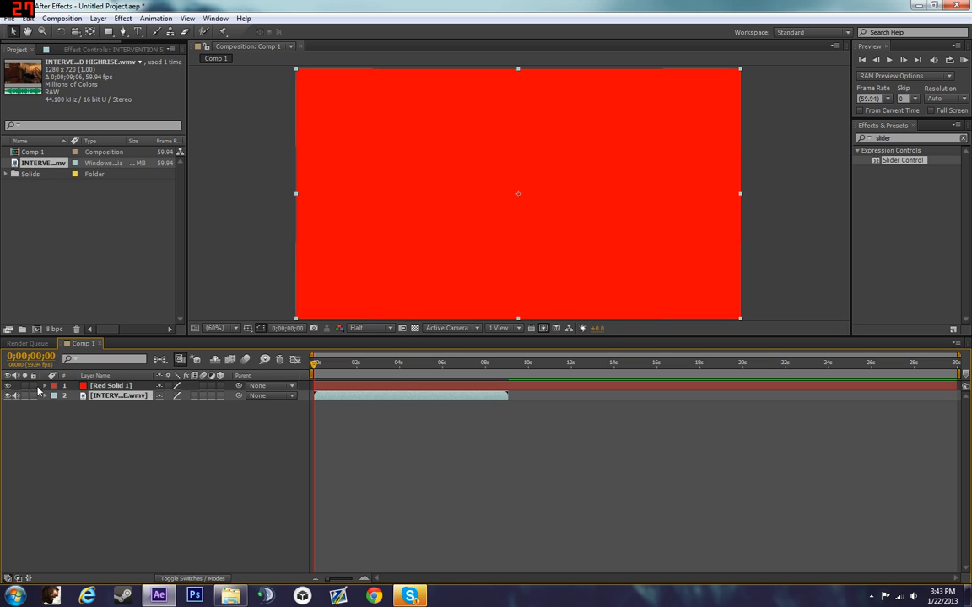
{"action": "left_click_drag", "start_coordinate": [117, 386], "coordinate": [115, 419]}
{"action": "left_click", "coordinate": [89, 407]}
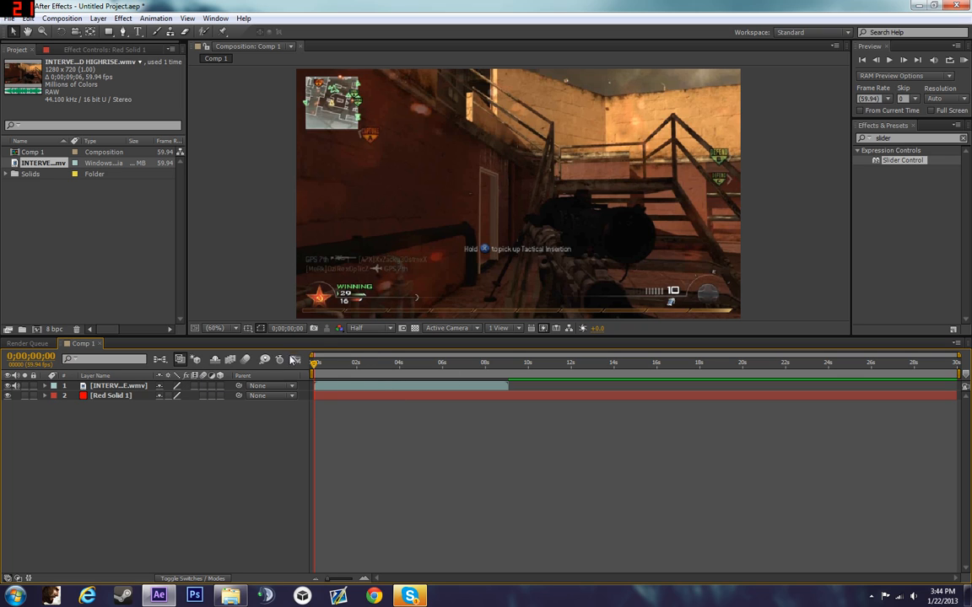
Try frame blending and motion blur on the clip layer while scrubbing through the opening of the timeline.
{"action": "left_click", "coordinate": [230, 360]}
{"action": "left_click", "coordinate": [194, 387]}
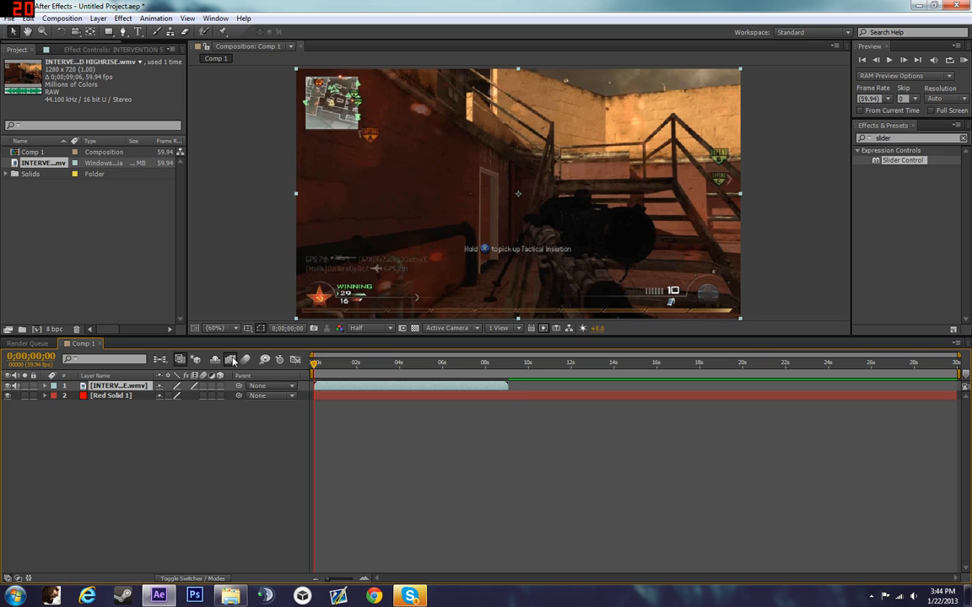
{"action": "left_click", "coordinate": [229, 360]}
{"action": "left_click_drag", "start_coordinate": [314, 363], "coordinate": [329, 364]}
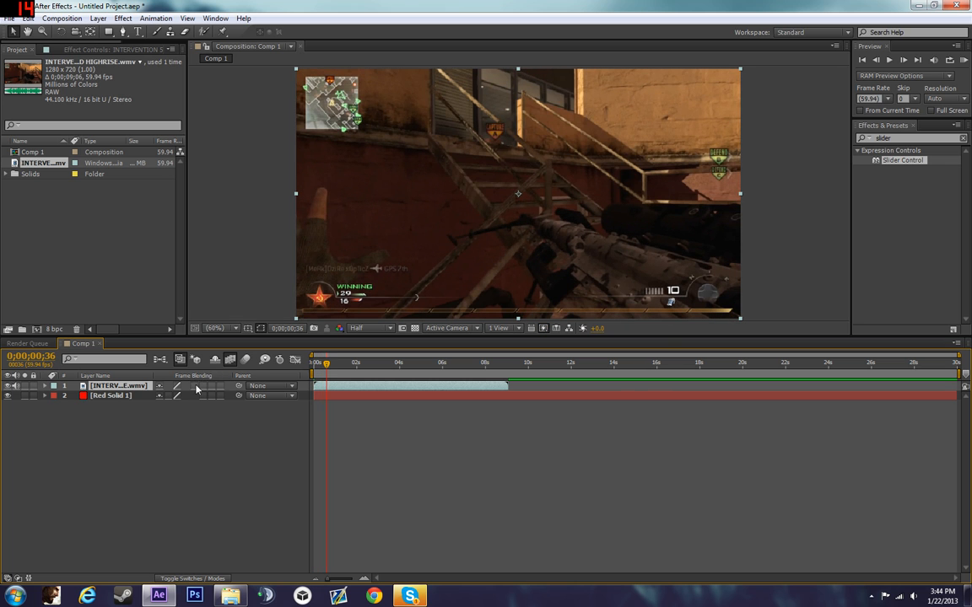
{"action": "left_click_drag", "start_coordinate": [328, 366], "coordinate": [293, 364]}
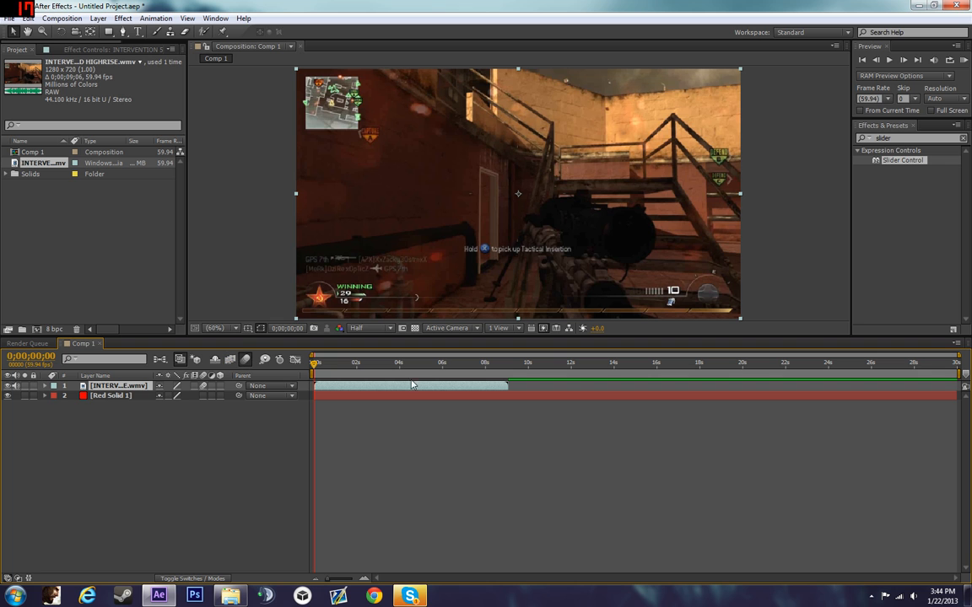
{"action": "mouse_move", "coordinate": [316, 365]}
{"action": "left_mouse_down"}
{"action": "mouse_move", "coordinate": [434, 369]}
{"action": "mouse_move", "coordinate": [310, 366]}
{"action": "left_mouse_up"}
{"action": "right_click", "coordinate": [97, 511]}
{"action": "mouse_move", "coordinate": [145, 388]}
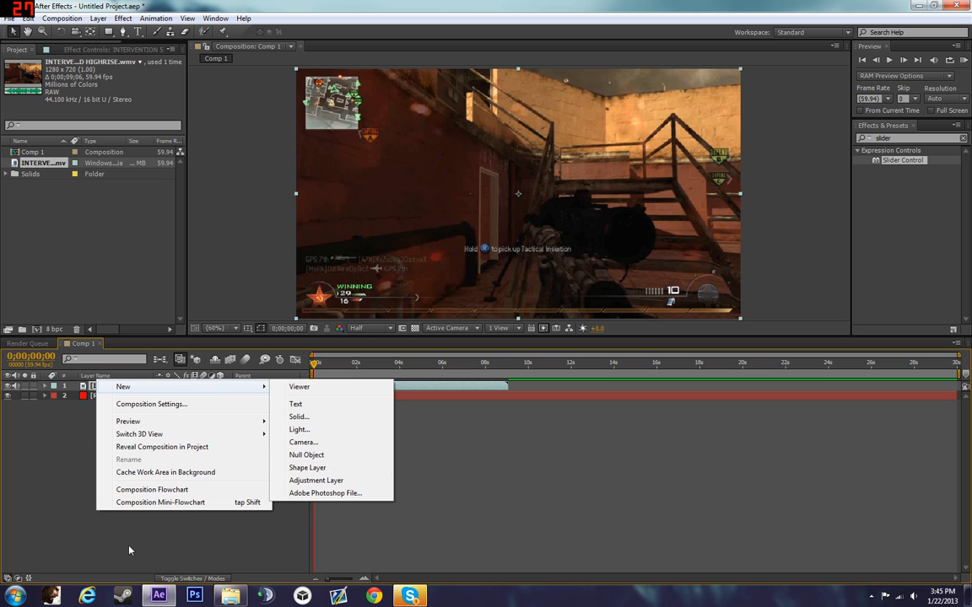
{"action": "right_click", "coordinate": [37, 517]}
{"action": "mouse_move", "coordinate": [86, 394]}
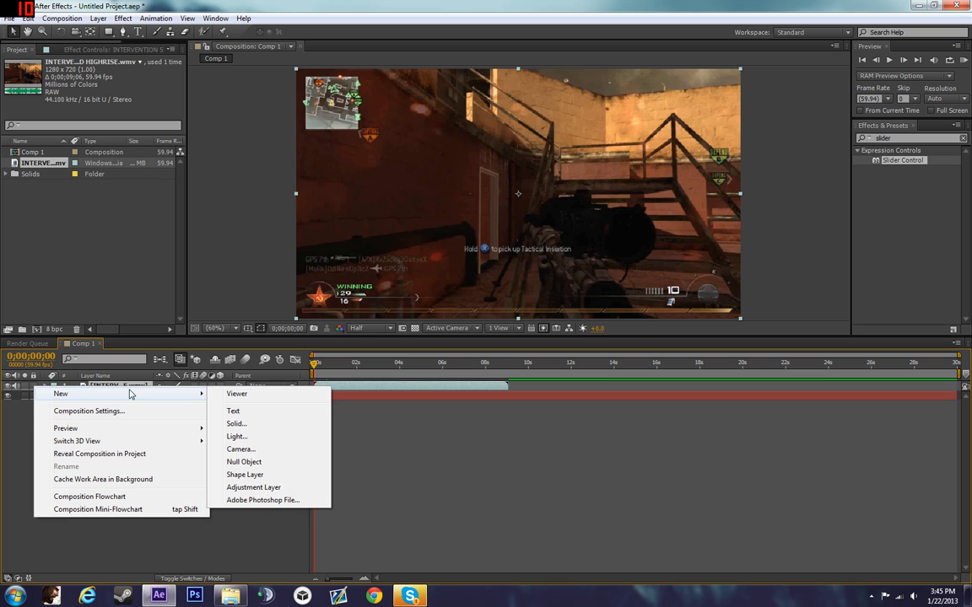
{"action": "key", "text": "Escape"}
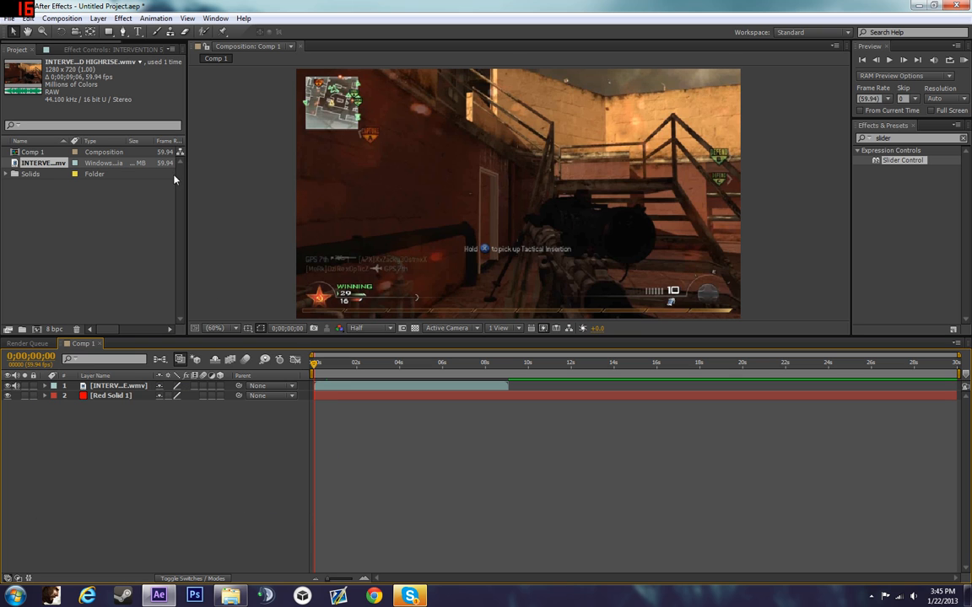
Create a new adjustment layer above the clip in Comp 1.
{"action": "left_click", "coordinate": [98, 18]}
{"action": "mouse_move", "coordinate": [118, 34]}
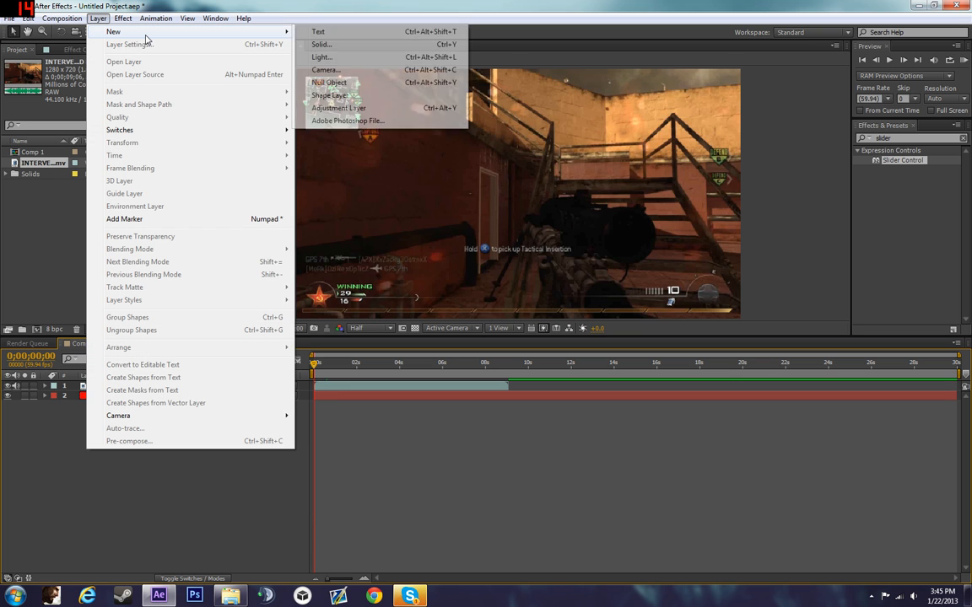
{"action": "left_click", "coordinate": [338, 108]}
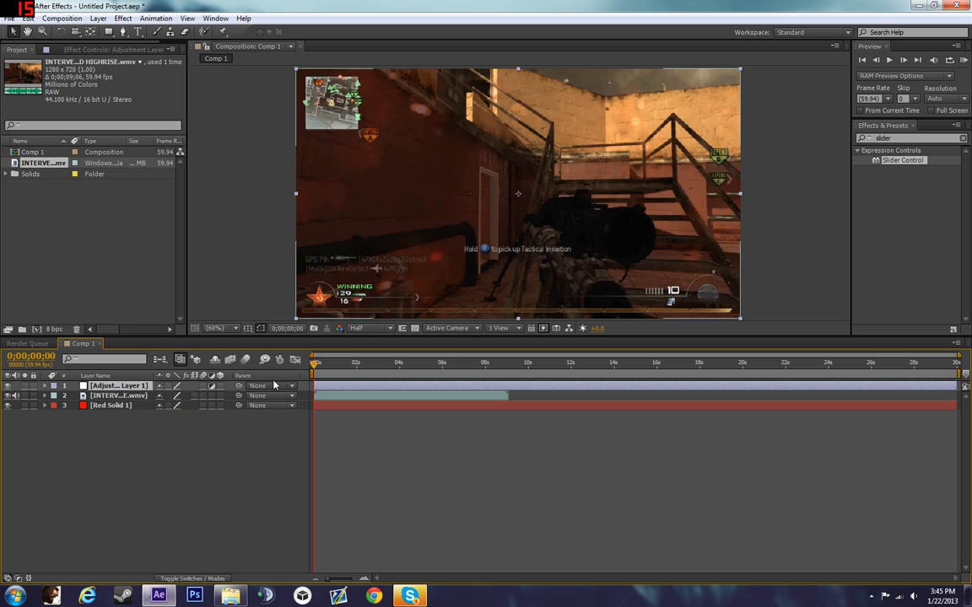
Search the effects for "lens blur" and apply Camera Lens Blur to the adjustment layer.
{"action": "left_click_drag", "start_coordinate": [906, 138], "coordinate": [763, 135]}
{"action": "key", "text": "BackSpace"}
{"action": "type", "text": "lens blur"}
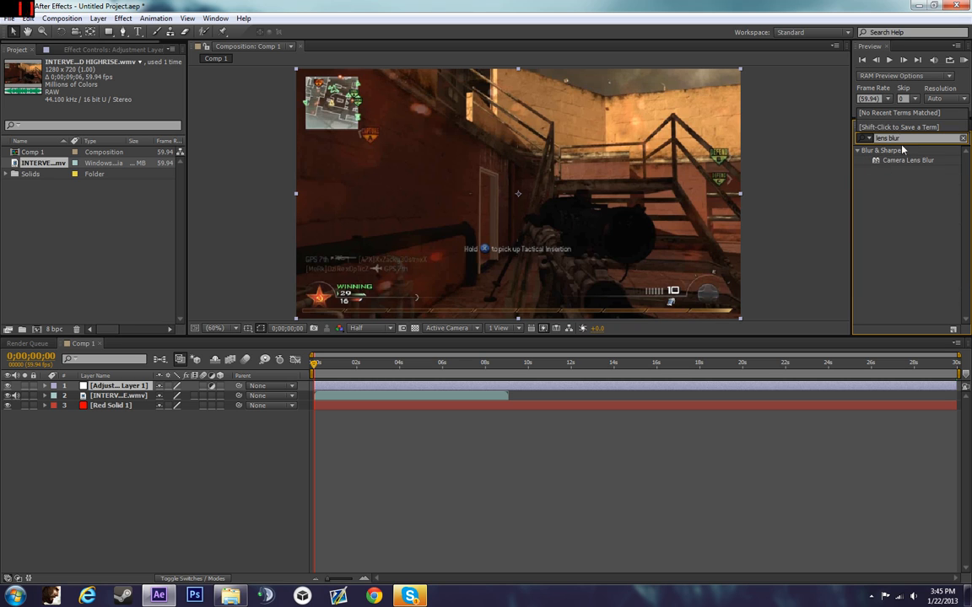
{"action": "left_click_drag", "start_coordinate": [907, 160], "coordinate": [103, 351]}
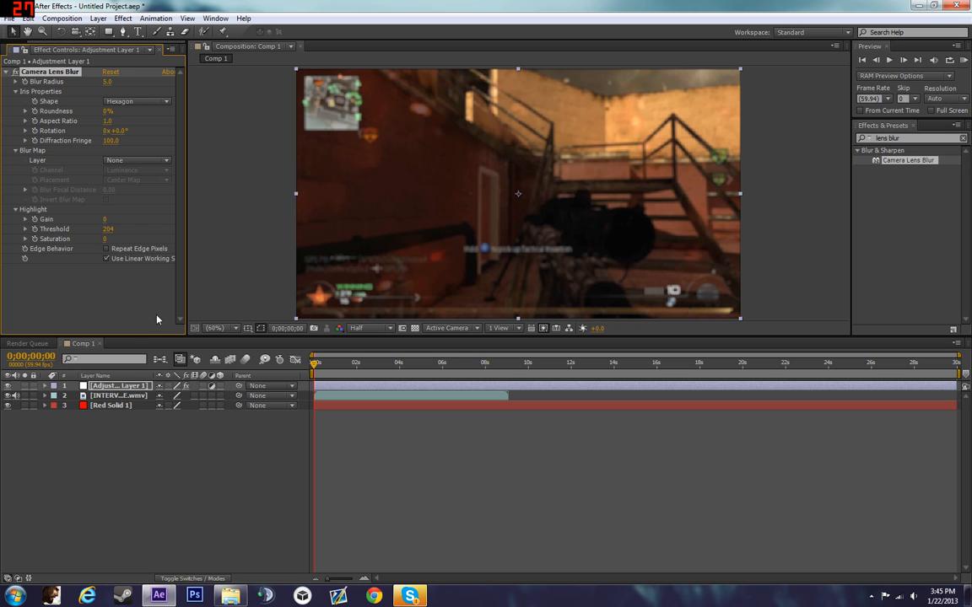
Try a Blur Radius of 15.0, set it to 6.0, and move the adjustment layer between the clip and the red solid.
{"action": "left_click_drag", "start_coordinate": [107, 82], "coordinate": [119, 82]}
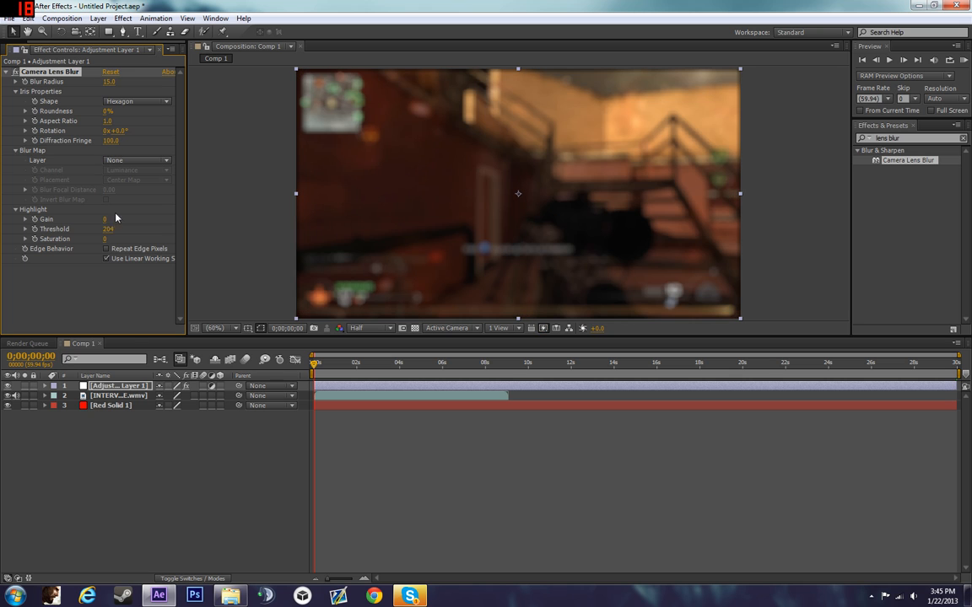
{"action": "left_click_drag", "start_coordinate": [119, 82], "coordinate": [93, 355]}
{"action": "left_click_drag", "start_coordinate": [114, 390], "coordinate": [119, 404]}
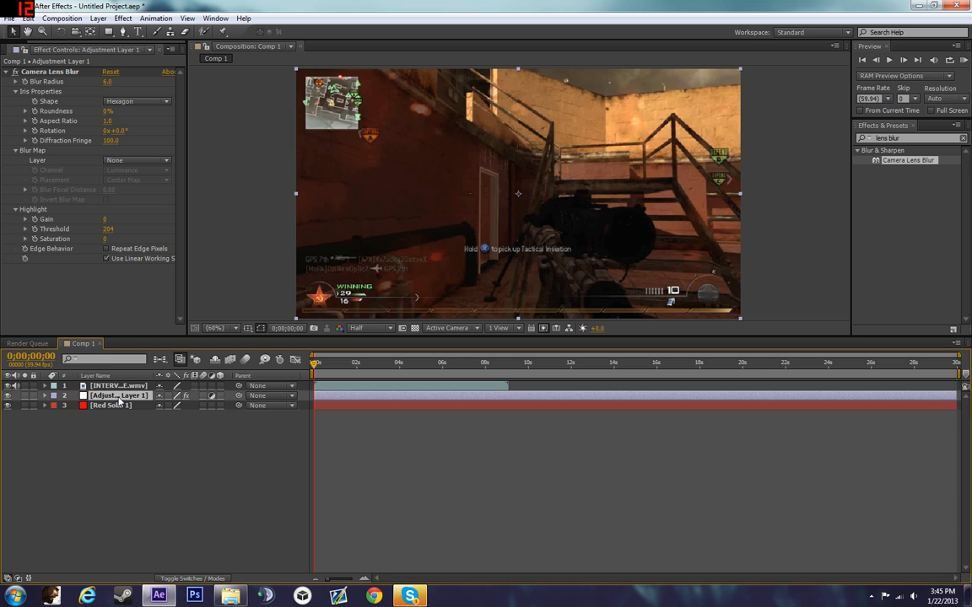
Hide the clip layer and set the adjustment layer's Camera Lens Blur radius to 0.0.
{"action": "left_click", "coordinate": [116, 407]}
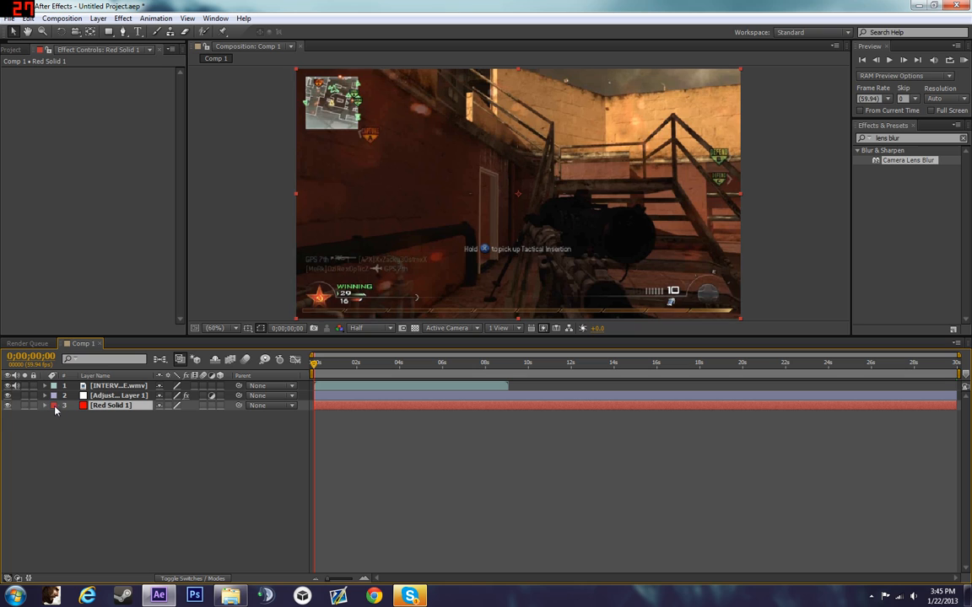
{"action": "left_click", "coordinate": [7, 385]}
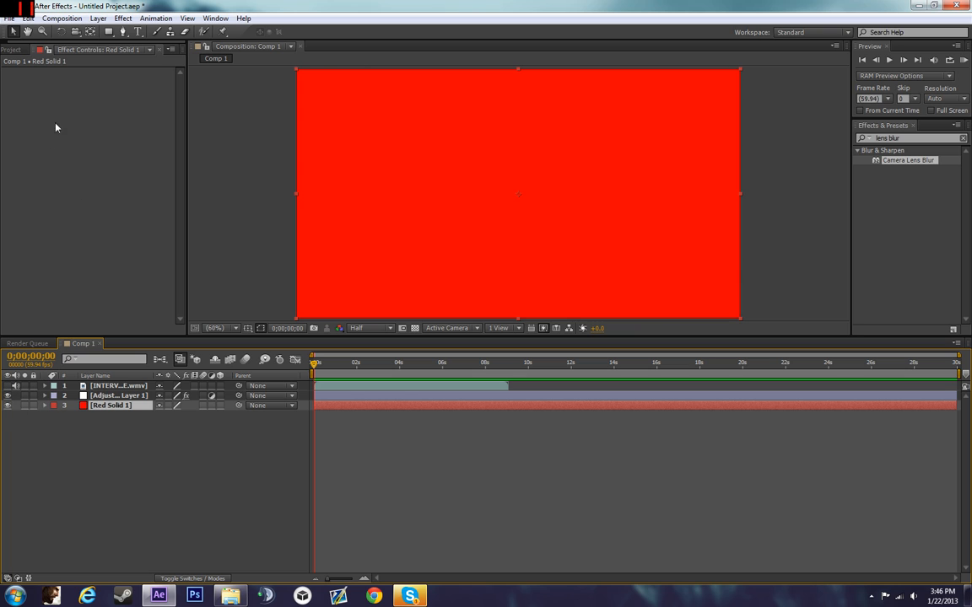
{"action": "left_click", "coordinate": [111, 396]}
{"action": "left_click_drag", "start_coordinate": [107, 81], "coordinate": [245, 434]}
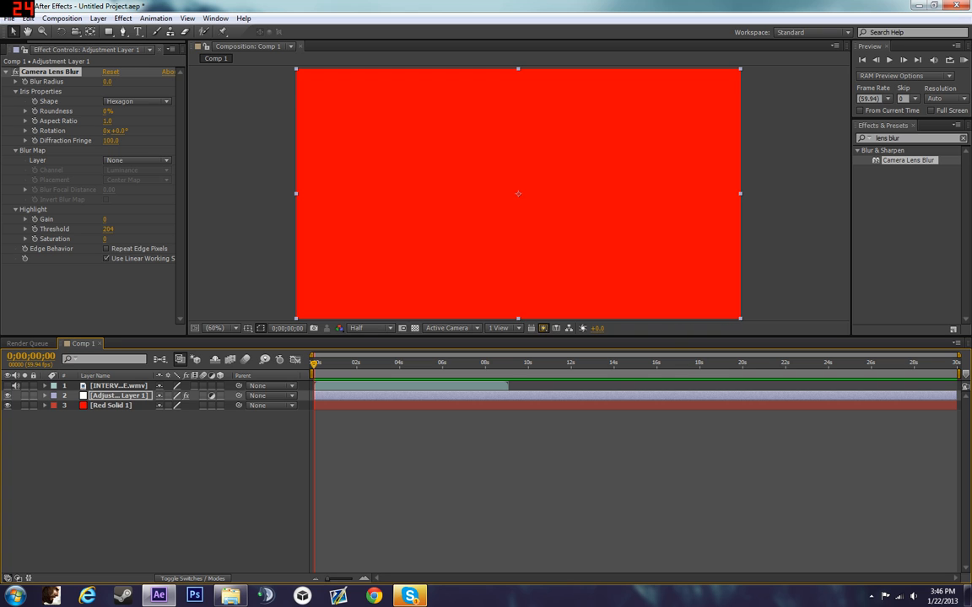
Delete the adjustment layer and make the gameplay clip layer visible again.
{"action": "key", "text": "Delete"}
{"action": "left_click", "coordinate": [114, 386]}
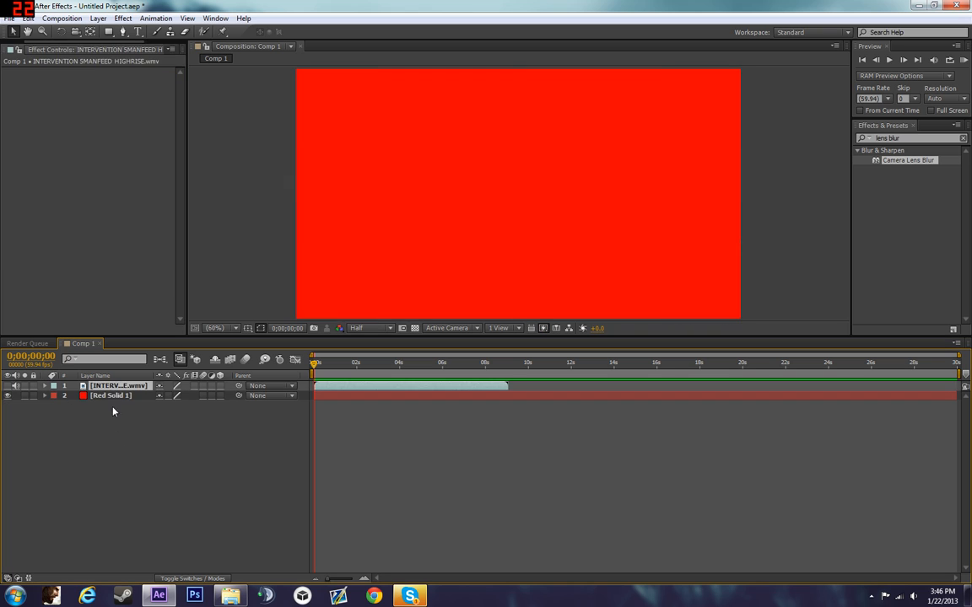
{"action": "left_click", "coordinate": [7, 386]}
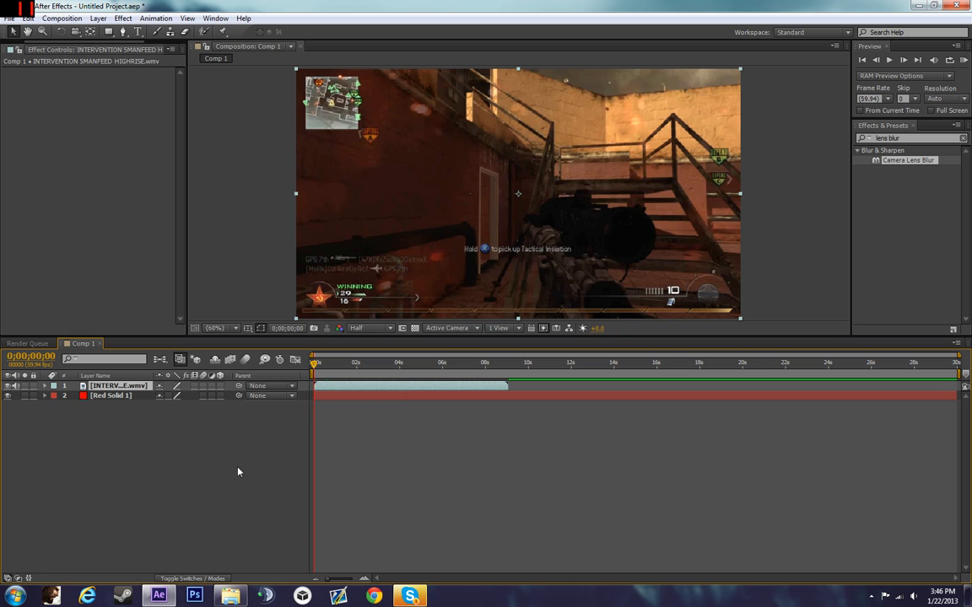
Make the clip a 3D layer, try changing its Z position, undo the move and turn 3D off.
{"action": "left_click", "coordinate": [220, 386]}
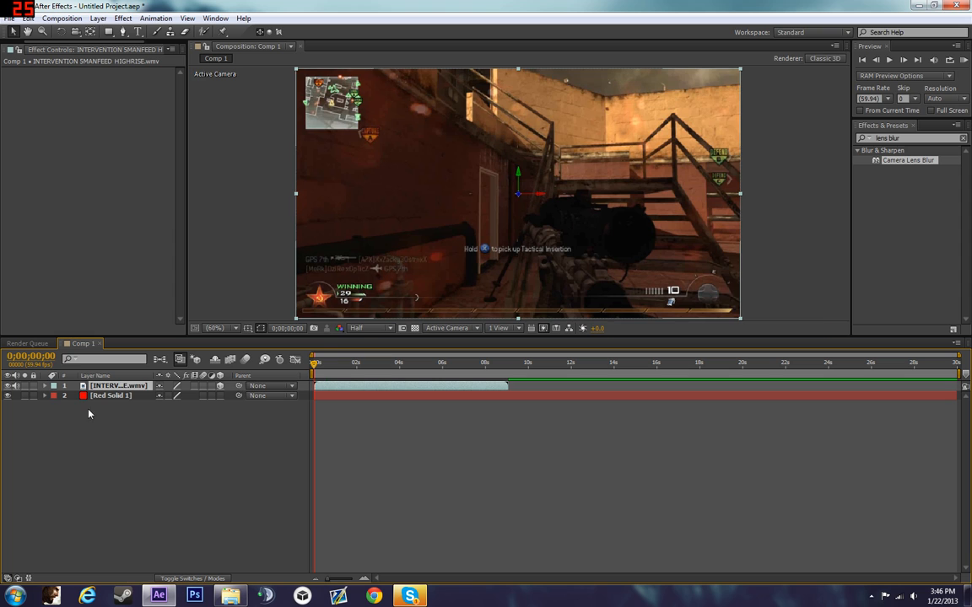
{"action": "key", "text": "p"}
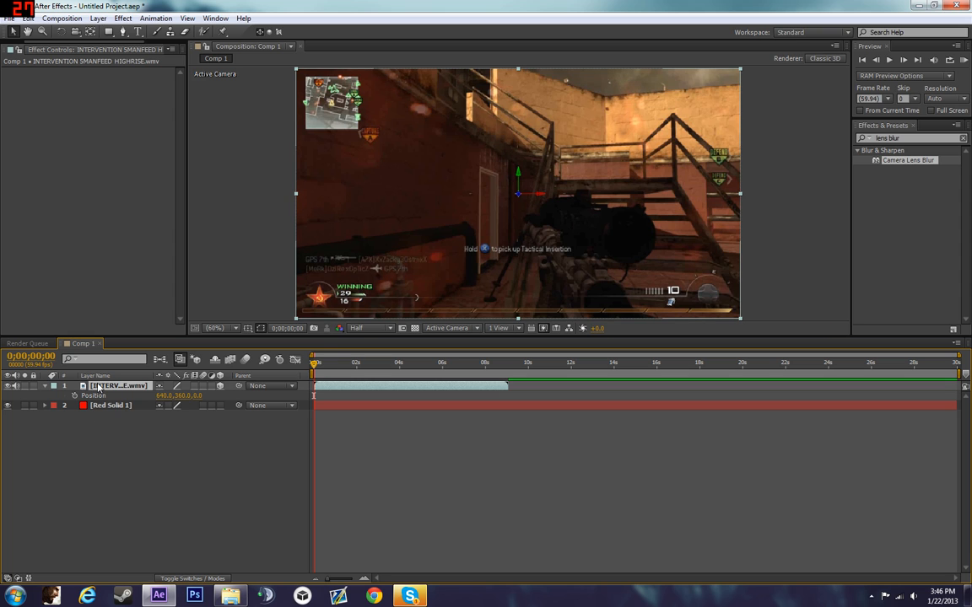
{"action": "left_click_drag", "start_coordinate": [199, 396], "coordinate": [110, 395]}
{"action": "key", "text": "ctrl+z"}
{"action": "left_click", "coordinate": [219, 390]}
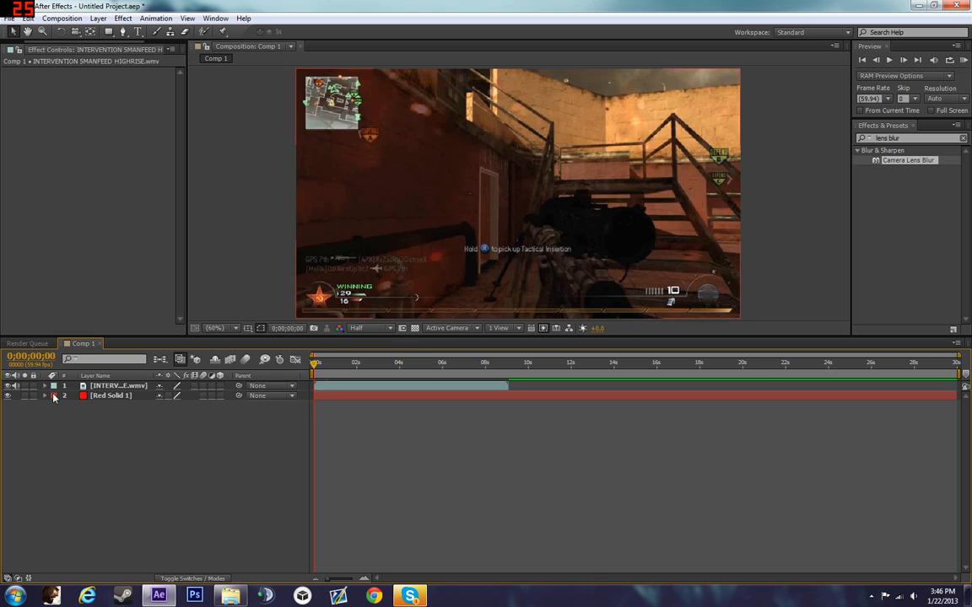
Deselect the clip layer, show the project's item list and clear the effects search.
{"action": "left_click", "coordinate": [103, 387]}
{"action": "left_click", "coordinate": [155, 484]}
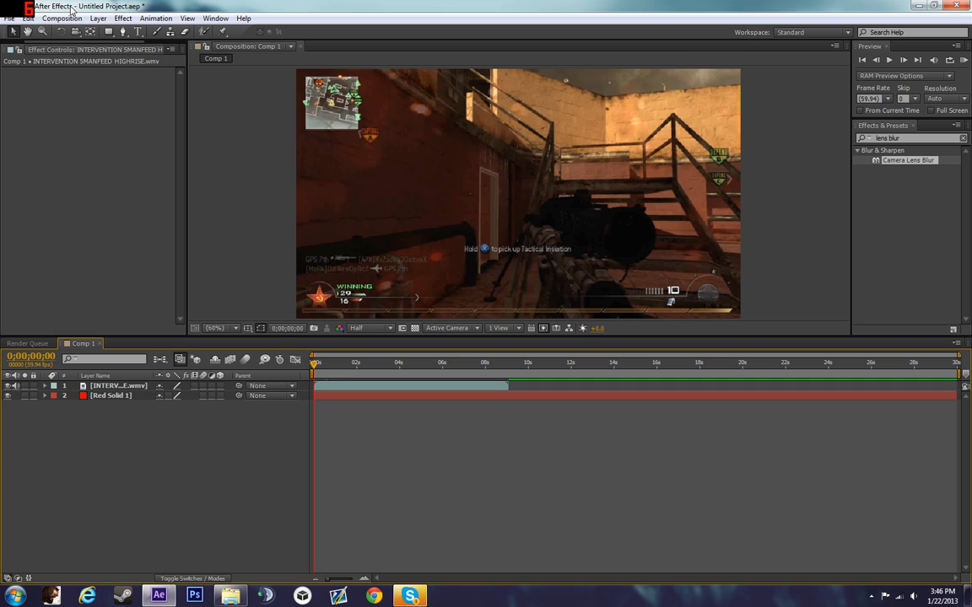
{"action": "left_click", "coordinate": [20, 51]}
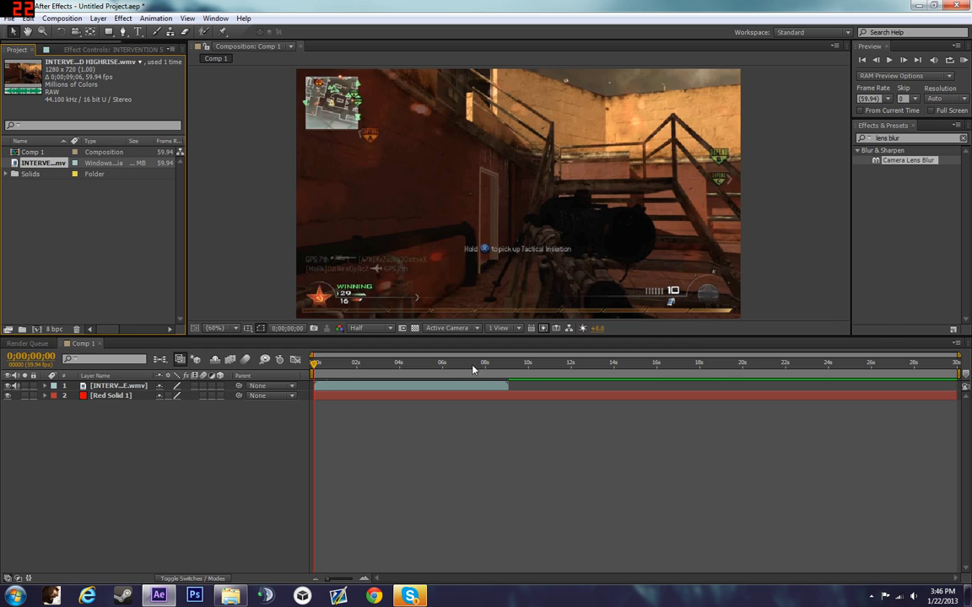
{"action": "left_click", "coordinate": [962, 137]}
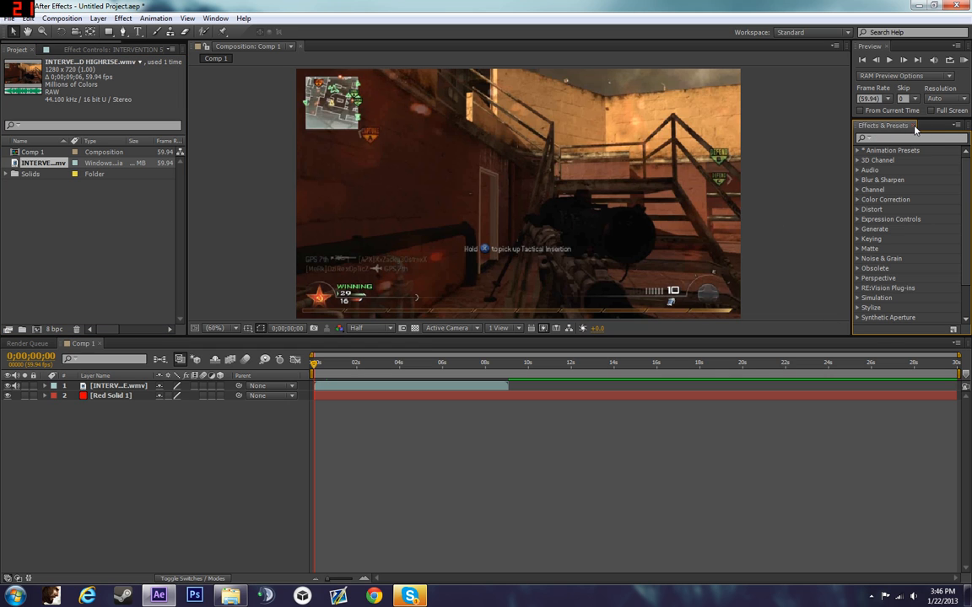
Scrub through the opening seconds of the gameplay clip and stop at 0;00;02;01.
{"action": "mouse_move", "coordinate": [313, 364]}
{"action": "left_mouse_down"}
{"action": "mouse_move", "coordinate": [341, 365]}
{"action": "mouse_move", "coordinate": [313, 365]}
{"action": "left_mouse_up"}
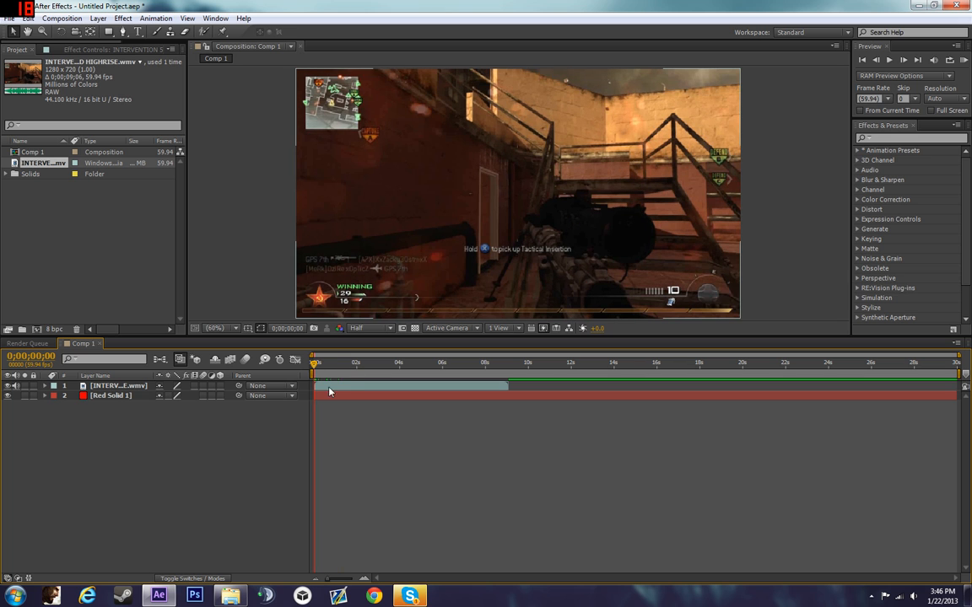
{"action": "left_click_drag", "start_coordinate": [315, 364], "coordinate": [348, 365]}
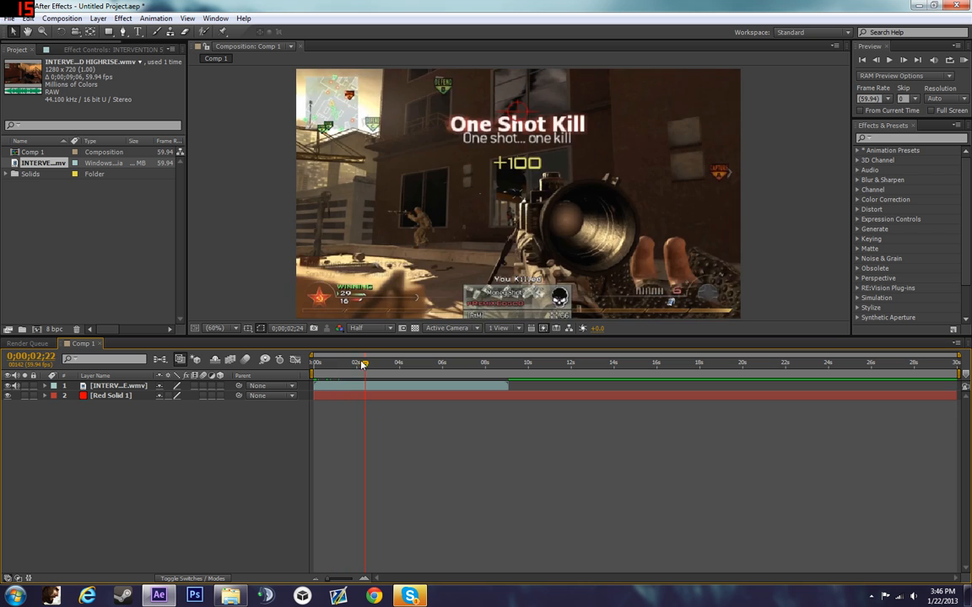
{"action": "mouse_move", "coordinate": [315, 364]}
{"action": "left_mouse_down"}
{"action": "mouse_move", "coordinate": [401, 364]}
{"action": "mouse_move", "coordinate": [345, 364]}
{"action": "mouse_move", "coordinate": [330, 390]}
{"action": "mouse_move", "coordinate": [380, 390]}
{"action": "mouse_move", "coordinate": [326, 390]}
{"action": "mouse_move", "coordinate": [338, 389]}
{"action": "left_mouse_up"}
Set the composition's preview resolution to Quarter and move the current time to 0;00;02;05.
{"action": "left_click", "coordinate": [364, 329]}
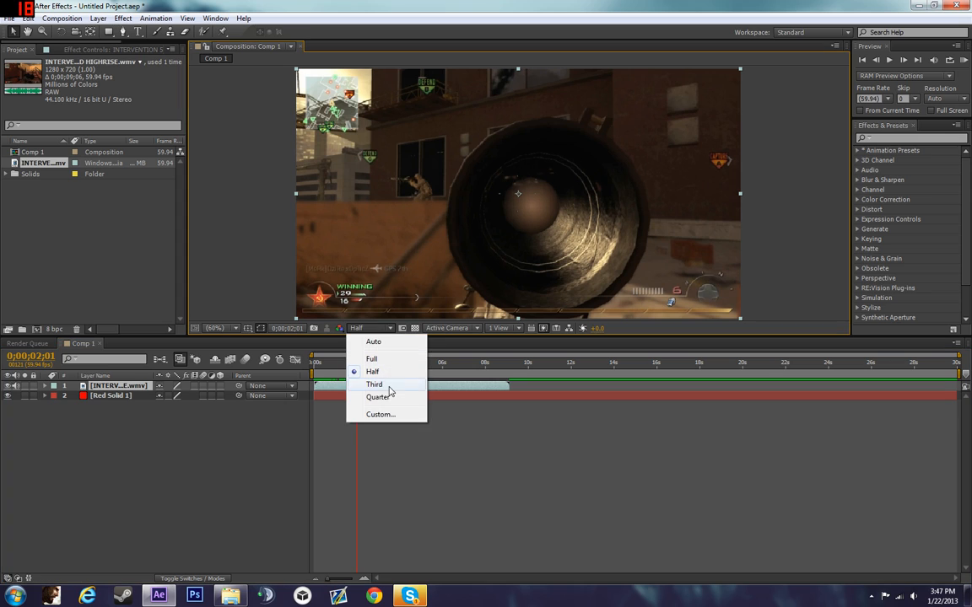
{"action": "left_click", "coordinate": [355, 329]}
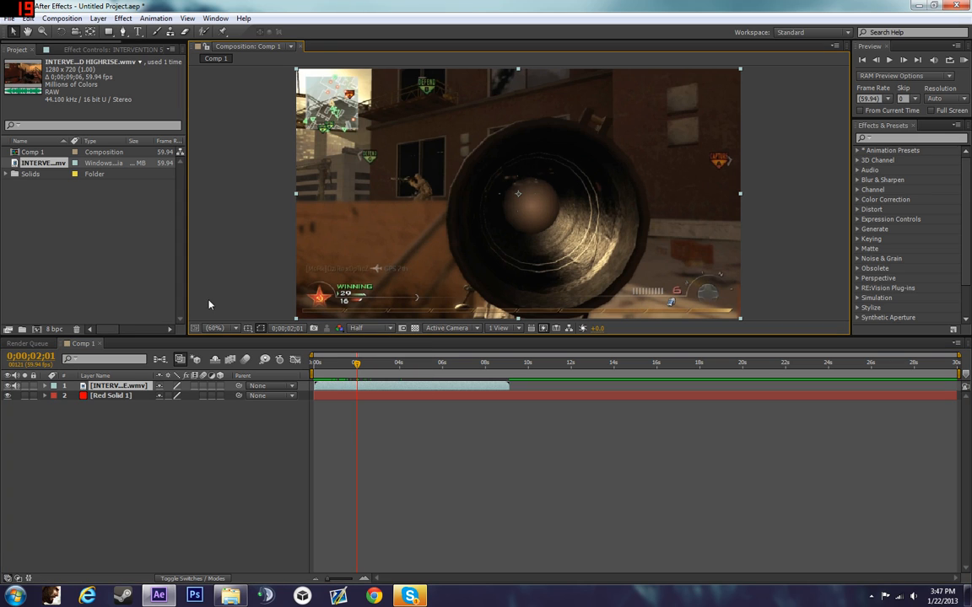
{"action": "left_click", "coordinate": [363, 328]}
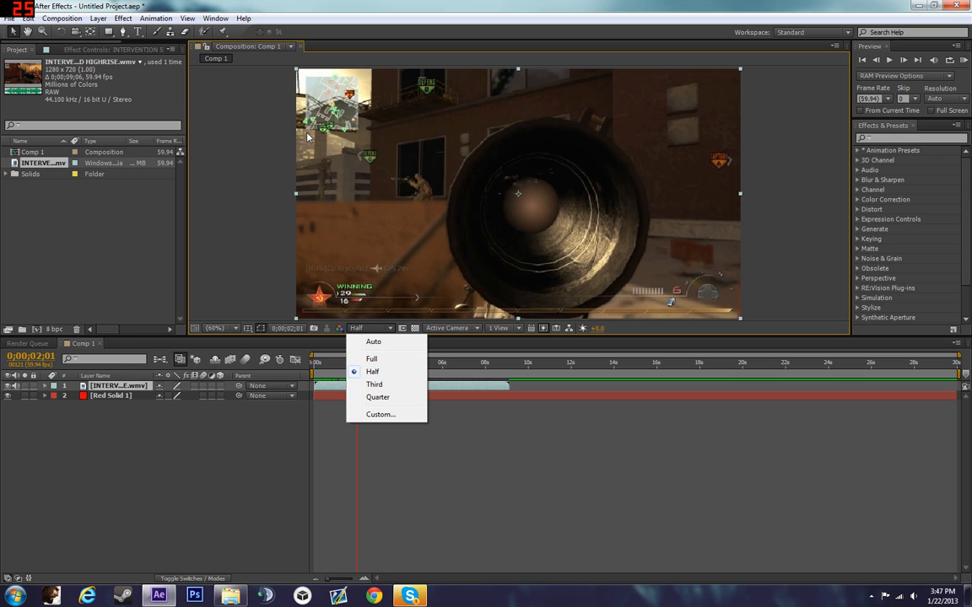
{"action": "left_click", "coordinate": [380, 396]}
{"action": "mouse_move", "coordinate": [357, 364]}
{"action": "left_mouse_down"}
{"action": "mouse_move", "coordinate": [317, 365]}
{"action": "mouse_move", "coordinate": [357, 368]}
{"action": "left_mouse_up"}
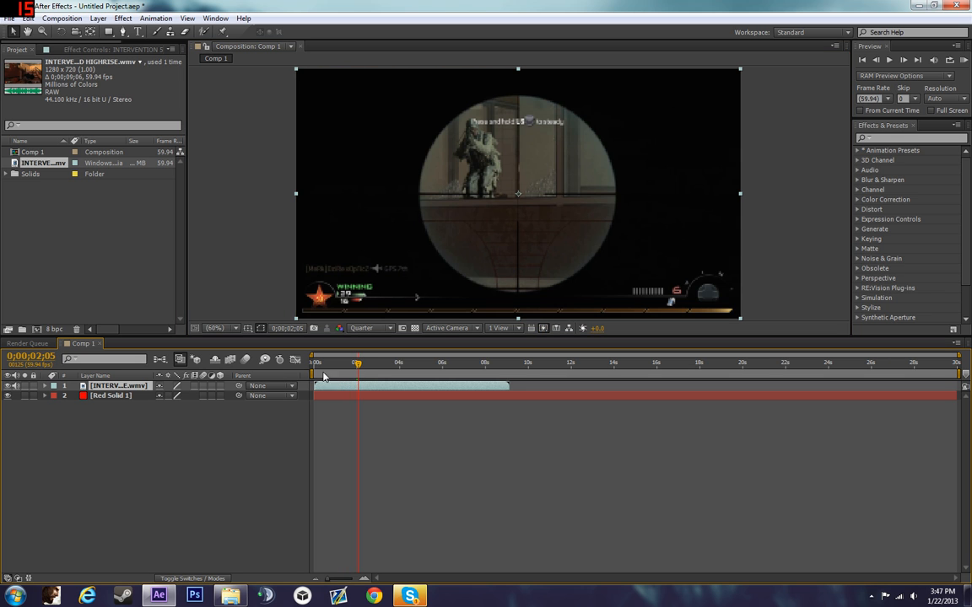
{"action": "mouse_move", "coordinate": [110, 386]}
{"action": "left_mouse_down"}
{"action": "mouse_move", "coordinate": [108, 398]}
{"action": "mouse_move", "coordinate": [111, 383]}
{"action": "left_mouse_up"}
{"action": "left_click", "coordinate": [499, 388]}
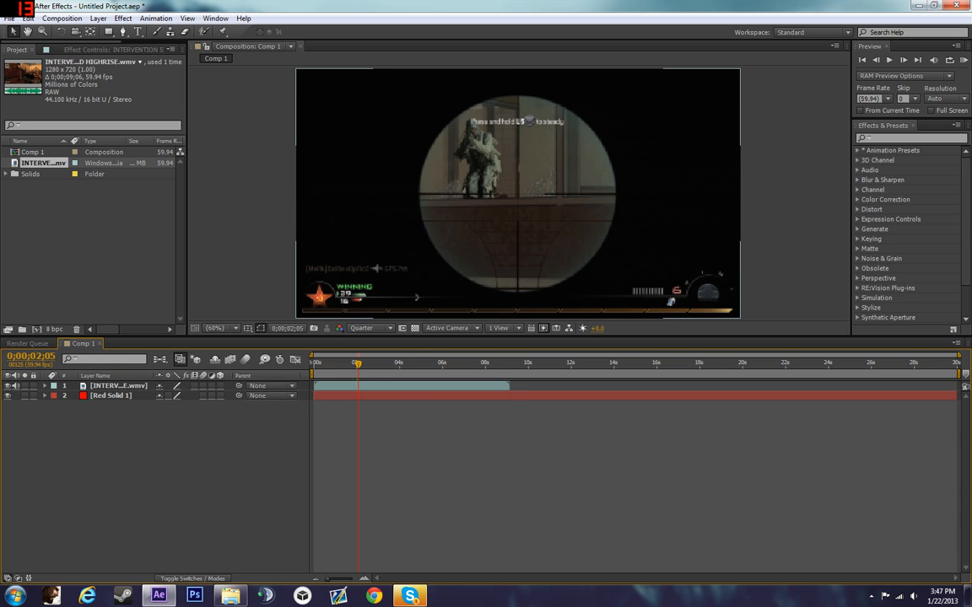
{"action": "mouse_move", "coordinate": [508, 385]}
{"action": "left_mouse_down"}
{"action": "mouse_move", "coordinate": [399, 385]}
{"action": "mouse_move", "coordinate": [509, 385]}
{"action": "left_mouse_up"}
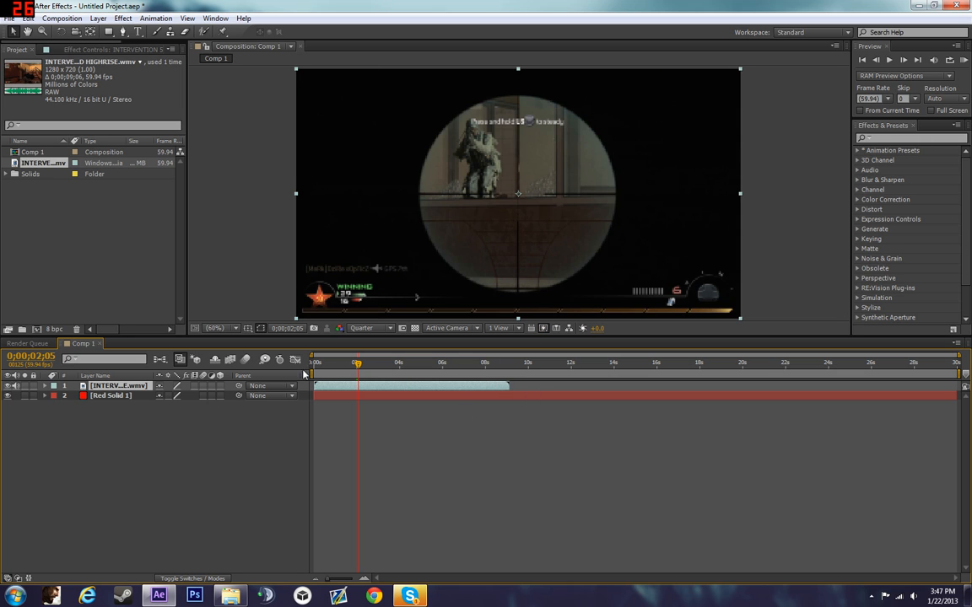
Limit the work area to about 1 to 5.7 seconds and view the trimming commands available for it.
{"action": "left_click_drag", "start_coordinate": [314, 374], "coordinate": [335, 374]}
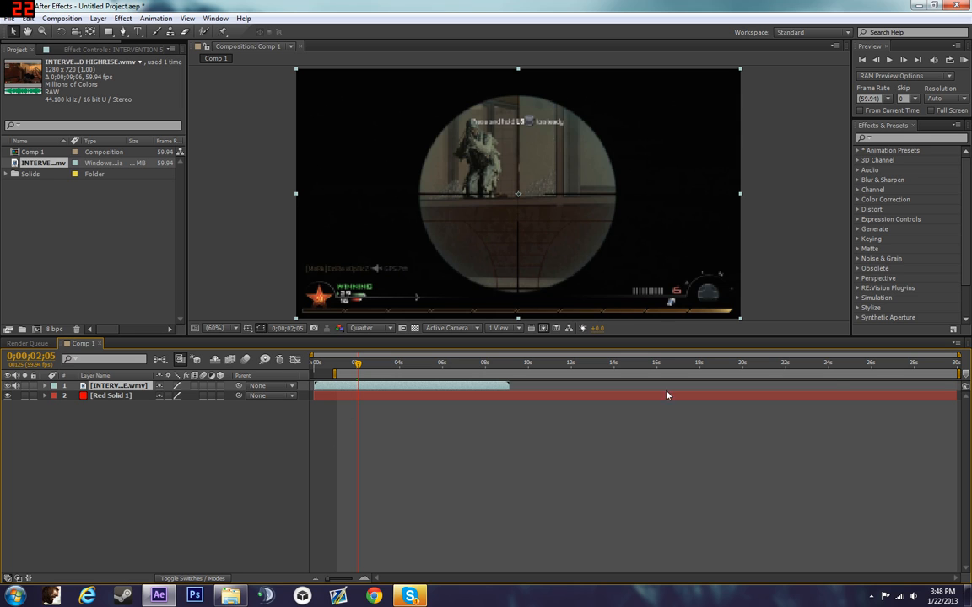
{"action": "left_click_drag", "start_coordinate": [955, 372], "coordinate": [905, 375]}
{"action": "left_click_drag", "start_coordinate": [460, 372], "coordinate": [419, 372]}
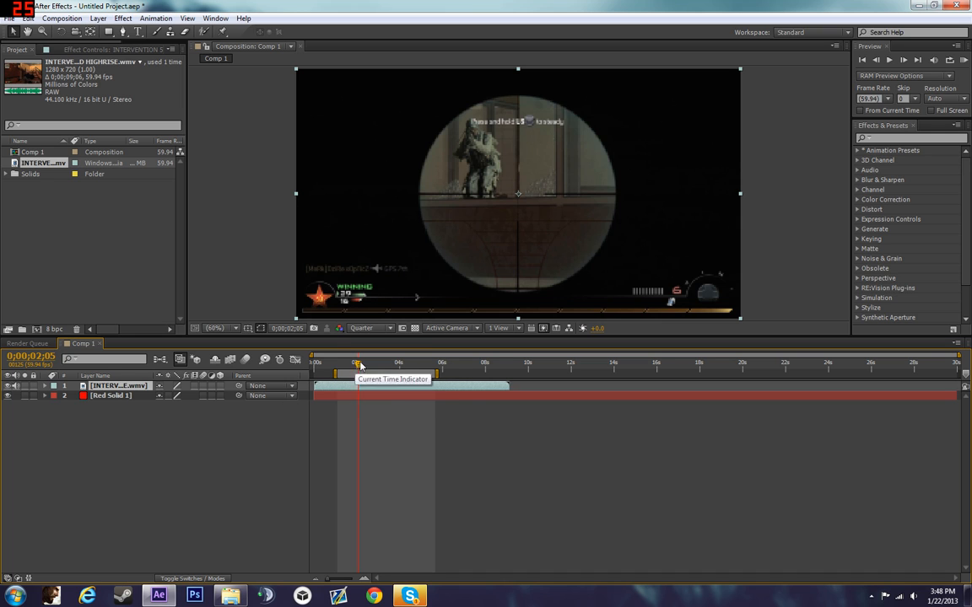
{"action": "left_click_drag", "start_coordinate": [334, 373], "coordinate": [330, 372]}
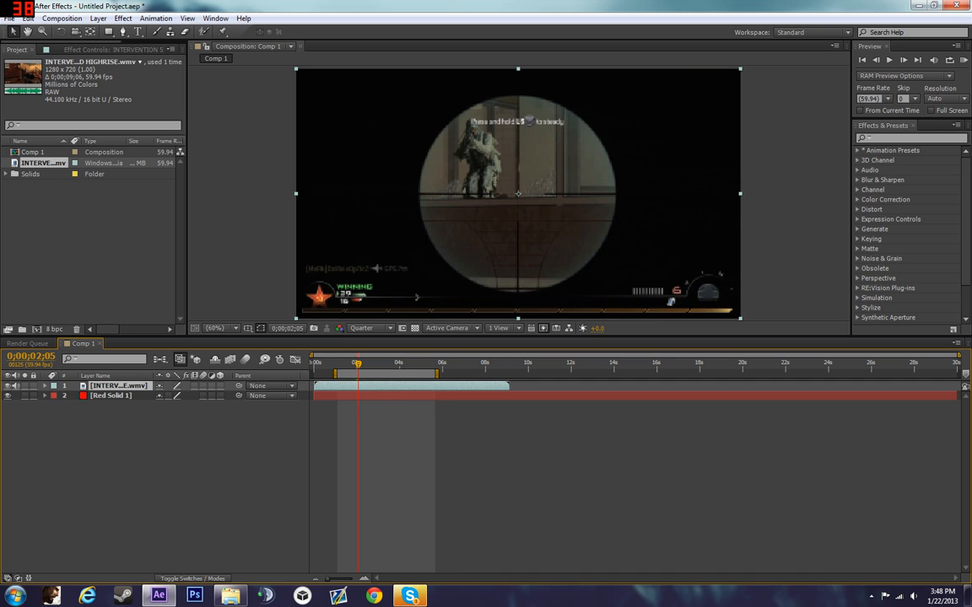
{"action": "left_click_drag", "start_coordinate": [330, 372], "coordinate": [337, 373]}
{"action": "right_click", "coordinate": [346, 374]}
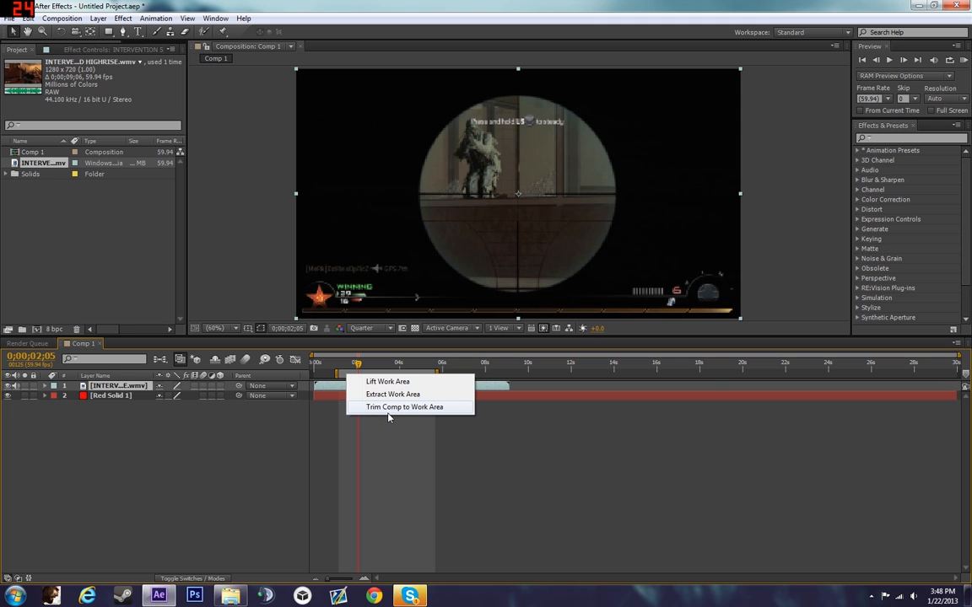
{"action": "left_click", "coordinate": [339, 472]}
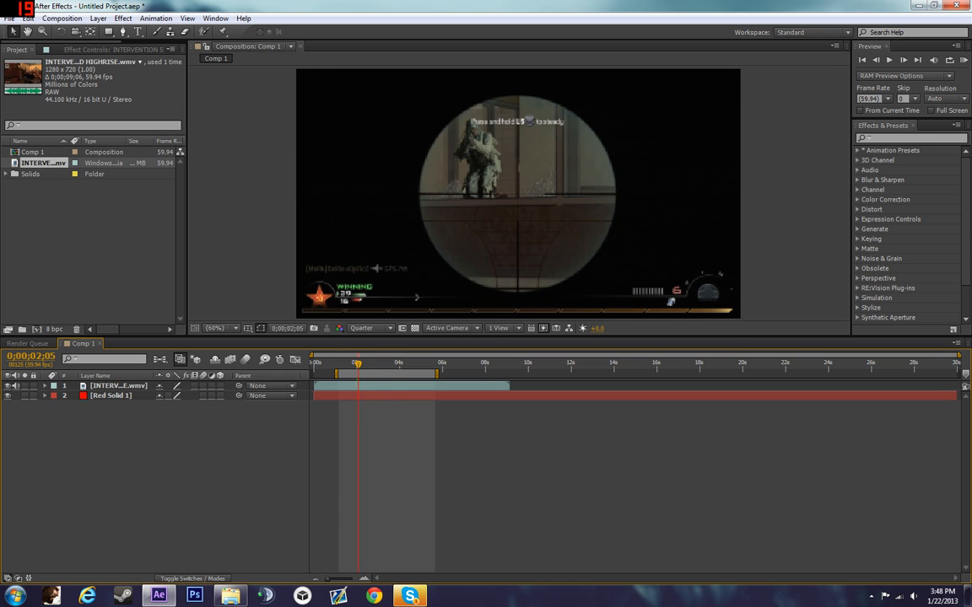
Readjust the work area to about 1.2 to 6.2 seconds and try trimming the composition to it.
{"action": "left_click_drag", "start_coordinate": [336, 373], "coordinate": [313, 373]}
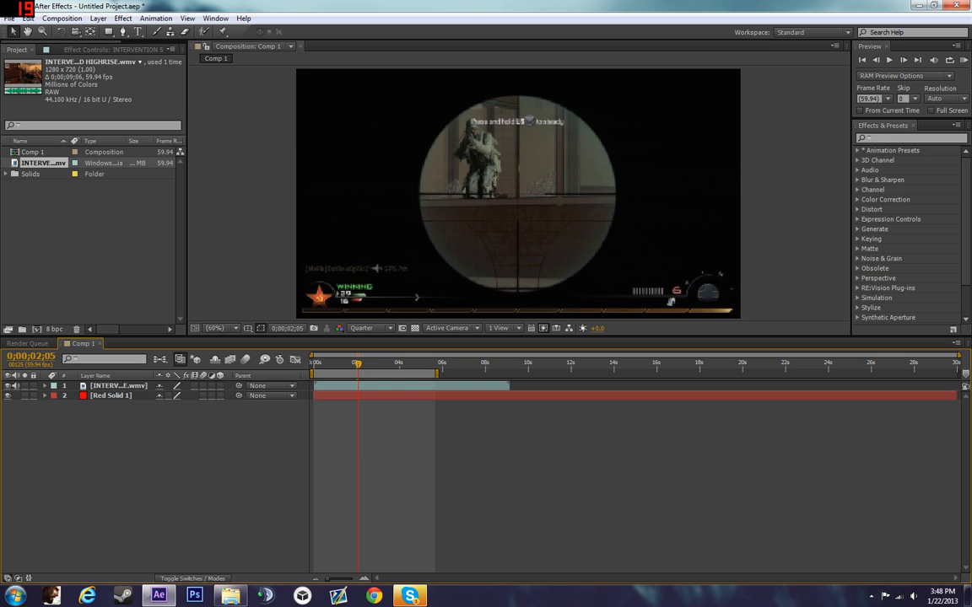
{"action": "left_click_drag", "start_coordinate": [437, 372], "coordinate": [447, 372]}
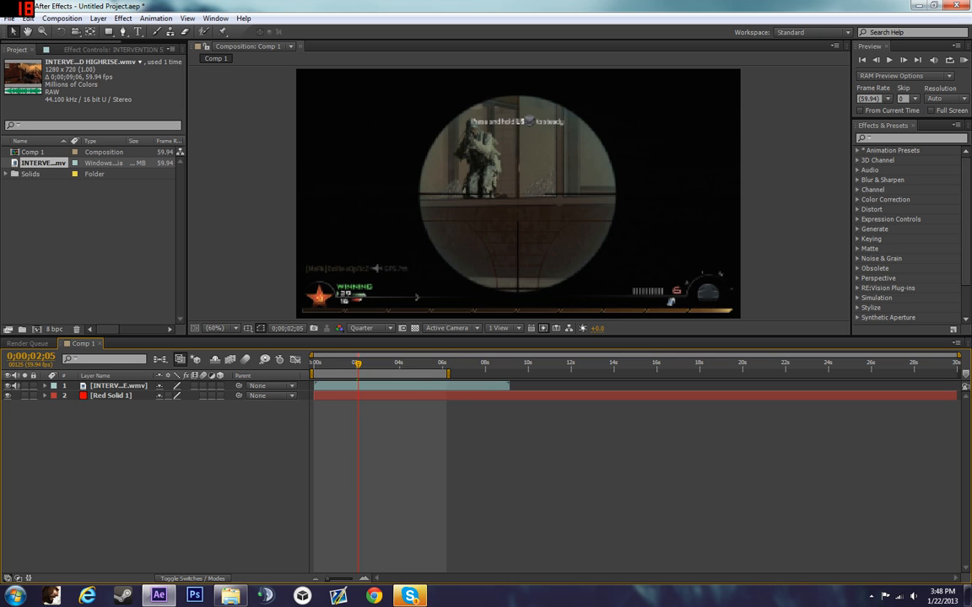
{"action": "left_click_drag", "start_coordinate": [314, 372], "coordinate": [340, 372]}
{"action": "right_click", "coordinate": [349, 373]}
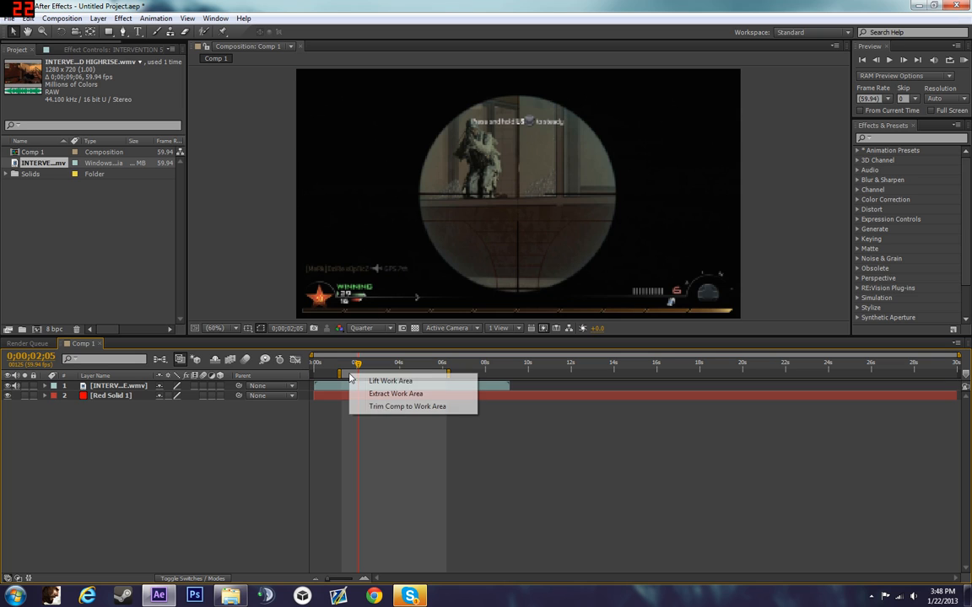
{"action": "left_click", "coordinate": [402, 407]}
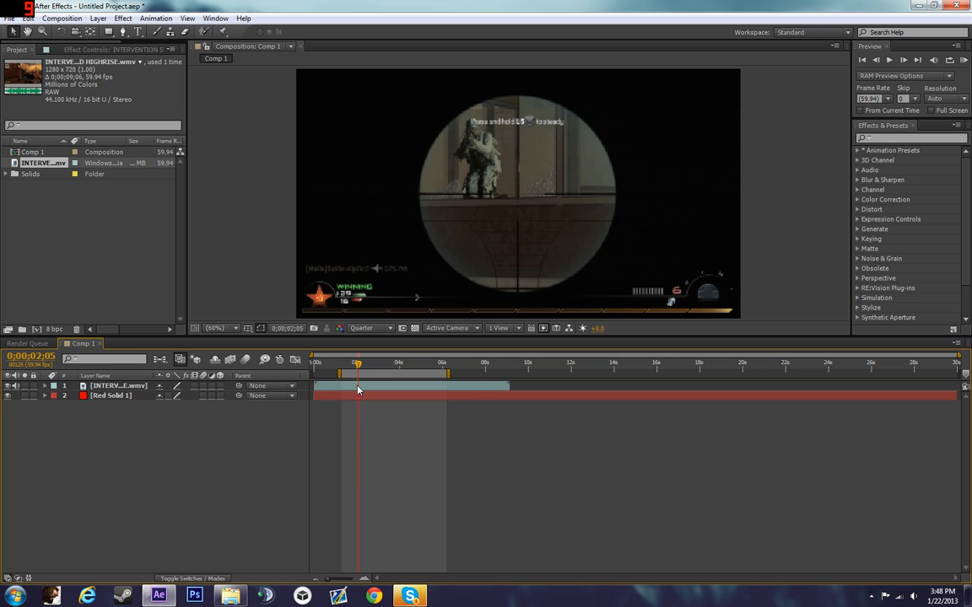
Reset the work area to the full composition length and run a RAM preview.
{"action": "double_click", "coordinate": [438, 372]}
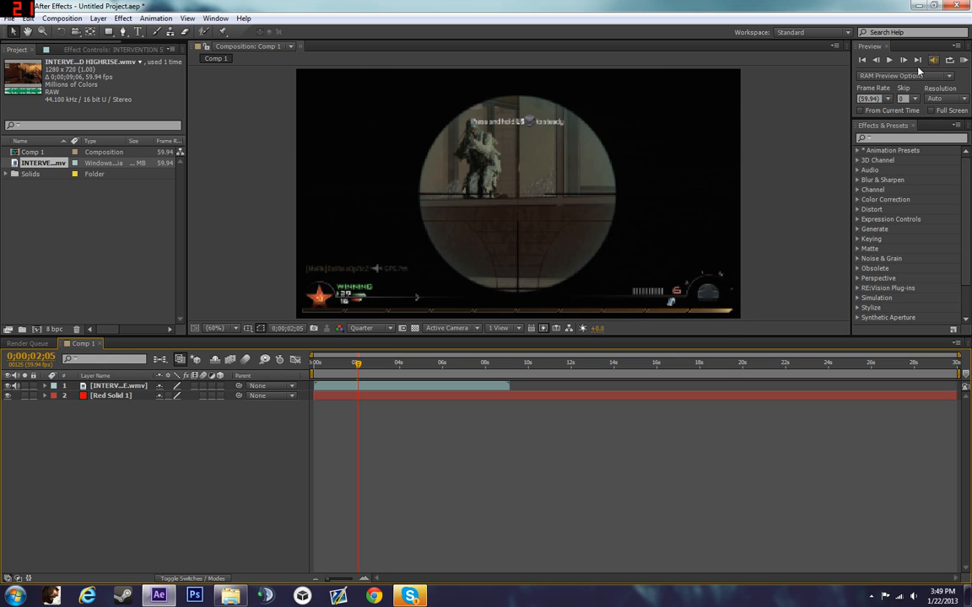
{"action": "left_click", "coordinate": [961, 61]}
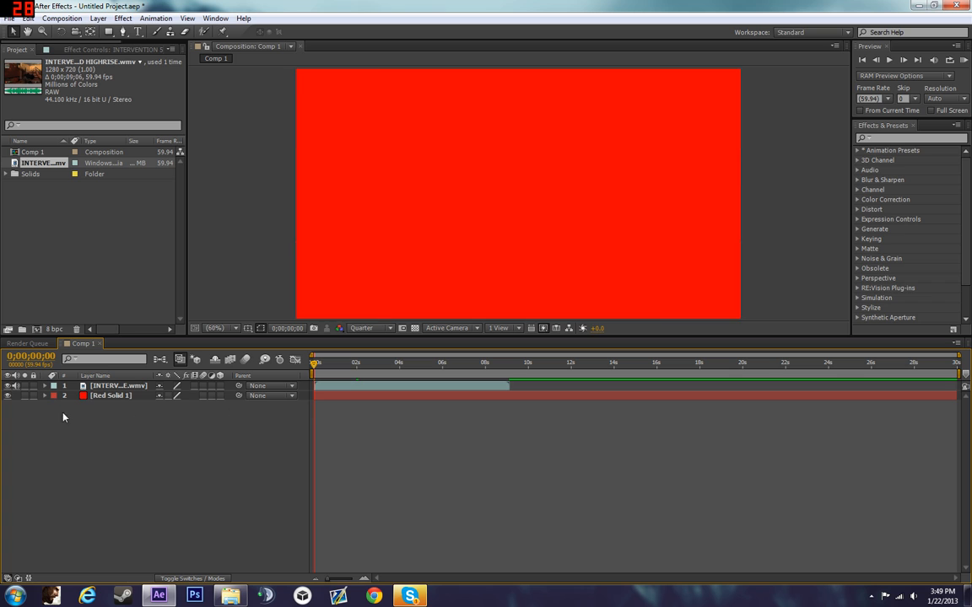
Delete the red solid layer and move the gameplay clip back to the start of the composition.
{"action": "left_click", "coordinate": [109, 396]}
{"action": "key", "text": "Delete"}
{"action": "left_click_drag", "start_coordinate": [326, 393], "coordinate": [320, 390]}
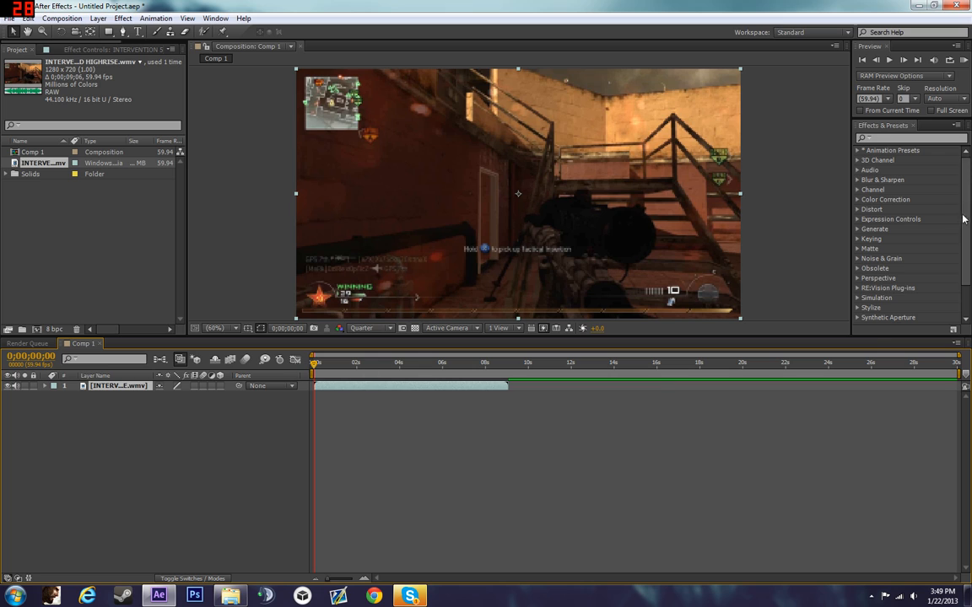
End the work area where the gameplay clip ends, at about 9 seconds, and play a RAM preview of it.
{"action": "left_click_drag", "start_coordinate": [957, 371], "coordinate": [509, 372]}
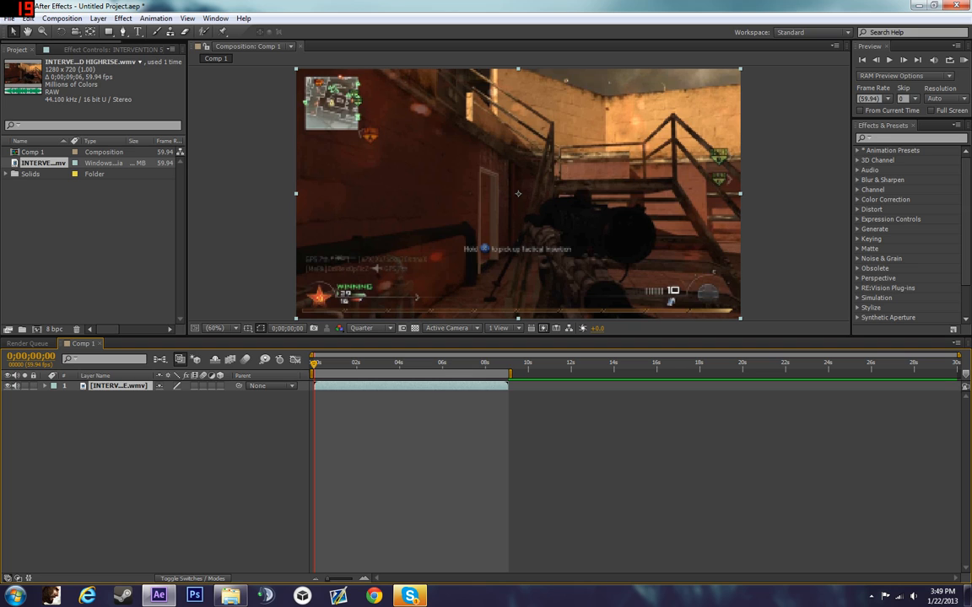
{"action": "left_click_drag", "start_coordinate": [509, 373], "coordinate": [595, 373]}
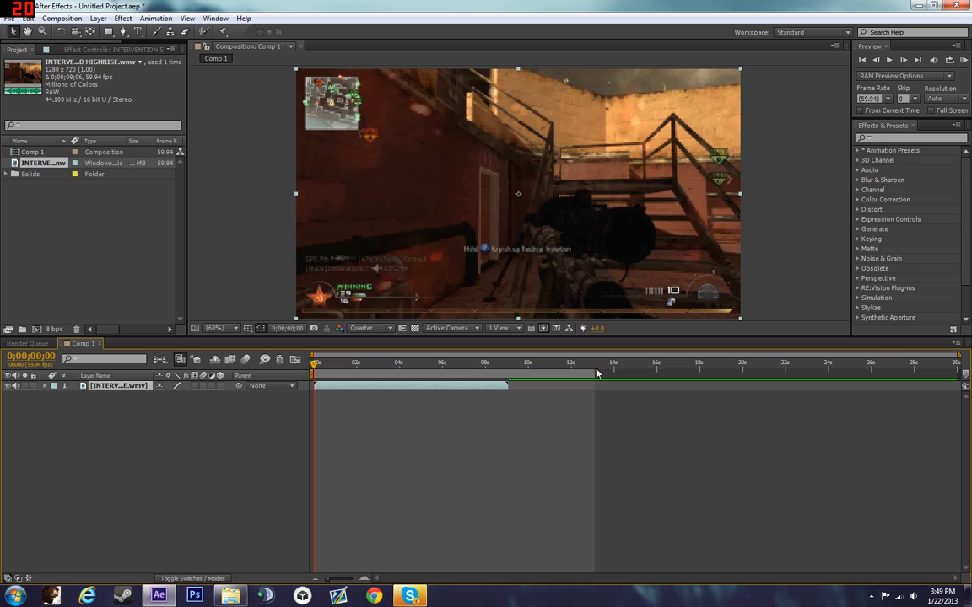
{"action": "left_click_drag", "start_coordinate": [595, 373], "coordinate": [510, 374]}
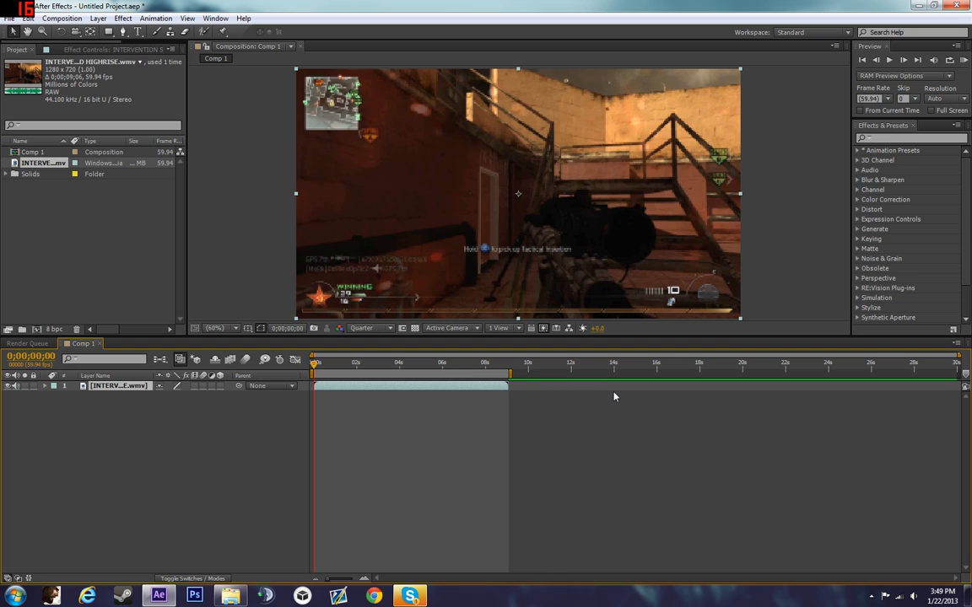
{"action": "left_click", "coordinate": [964, 63]}
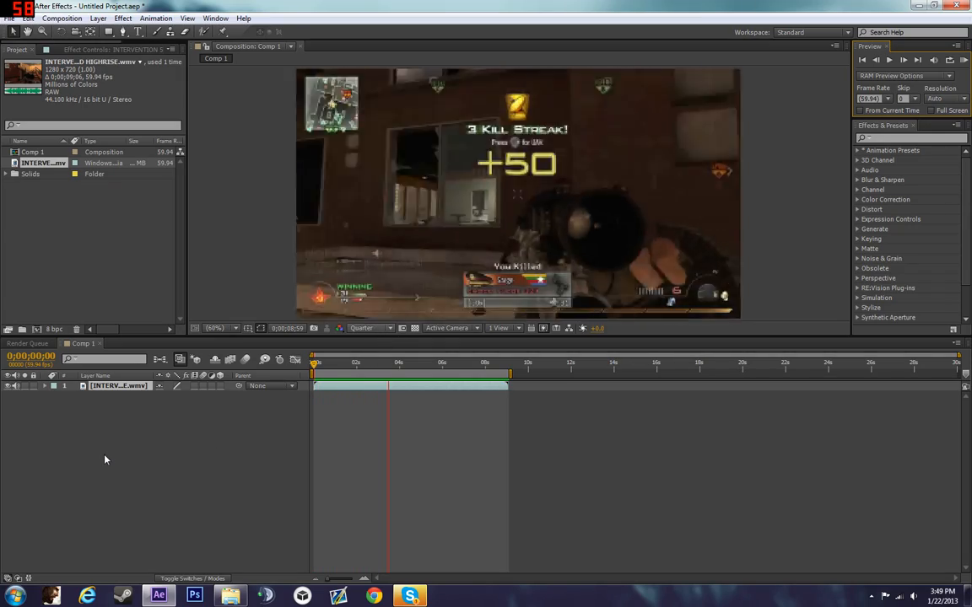
{"action": "key", "text": "space"}
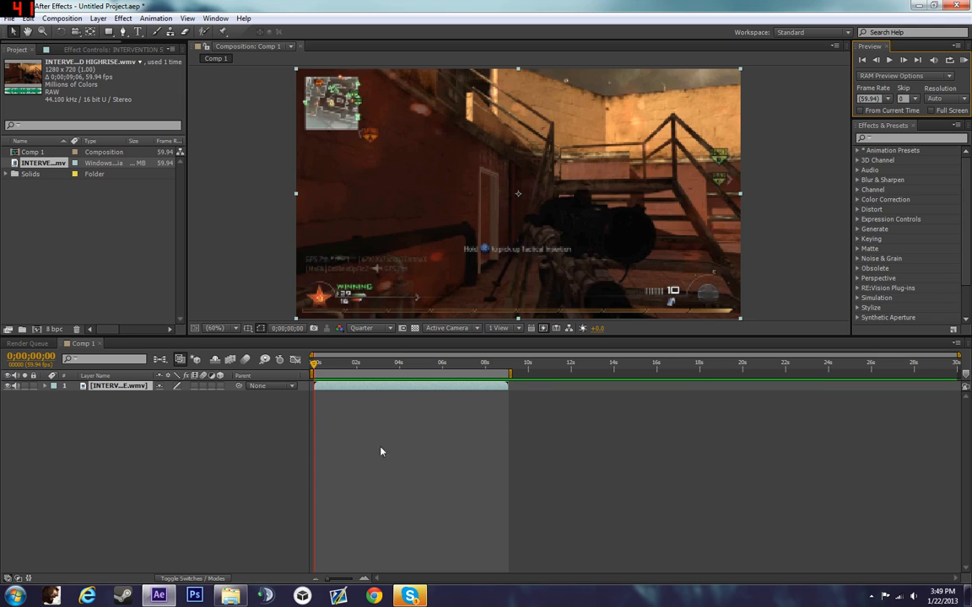
Compare scrubbing the clip at Quarter and Full preview resolution up to 0;00;09;05, and set the resolution back to Quarter.
{"action": "left_click_drag", "start_coordinate": [314, 365], "coordinate": [507, 361]}
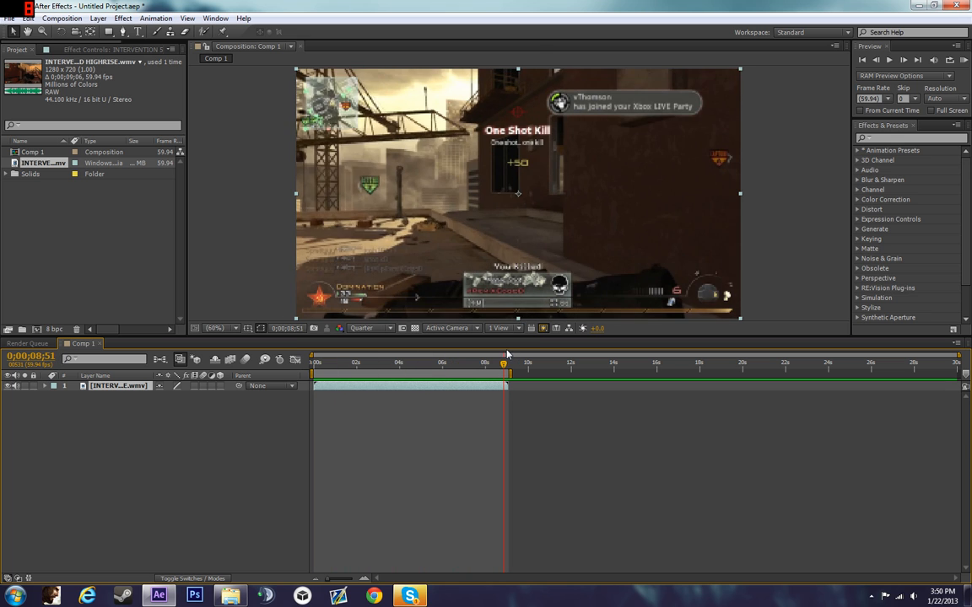
{"action": "left_click_drag", "start_coordinate": [507, 354], "coordinate": [460, 370]}
{"action": "left_click", "coordinate": [371, 328]}
{"action": "left_click", "coordinate": [375, 358]}
{"action": "left_click_drag", "start_coordinate": [462, 363], "coordinate": [509, 364]}
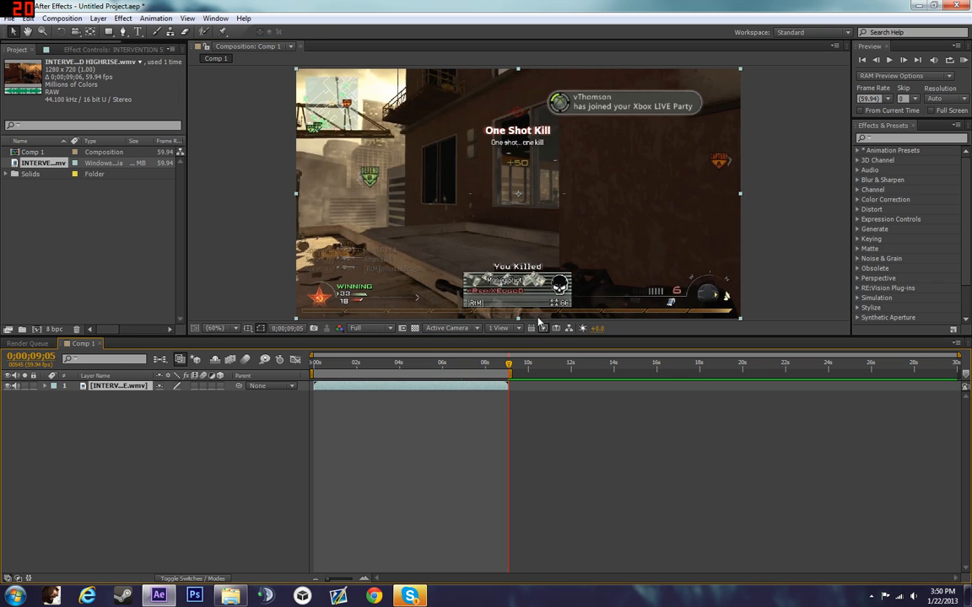
{"action": "left_click", "coordinate": [358, 328]}
{"action": "left_click", "coordinate": [376, 397]}
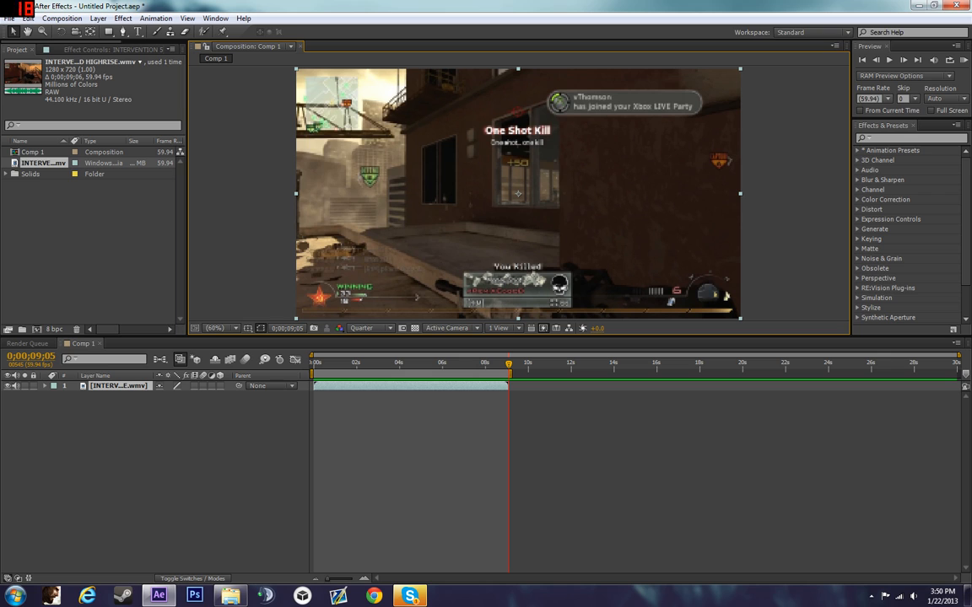
Check the frame skip options, enable From Current Time for RAM previews and move the current time to 0;00;02;43.
{"action": "left_click", "coordinate": [915, 99]}
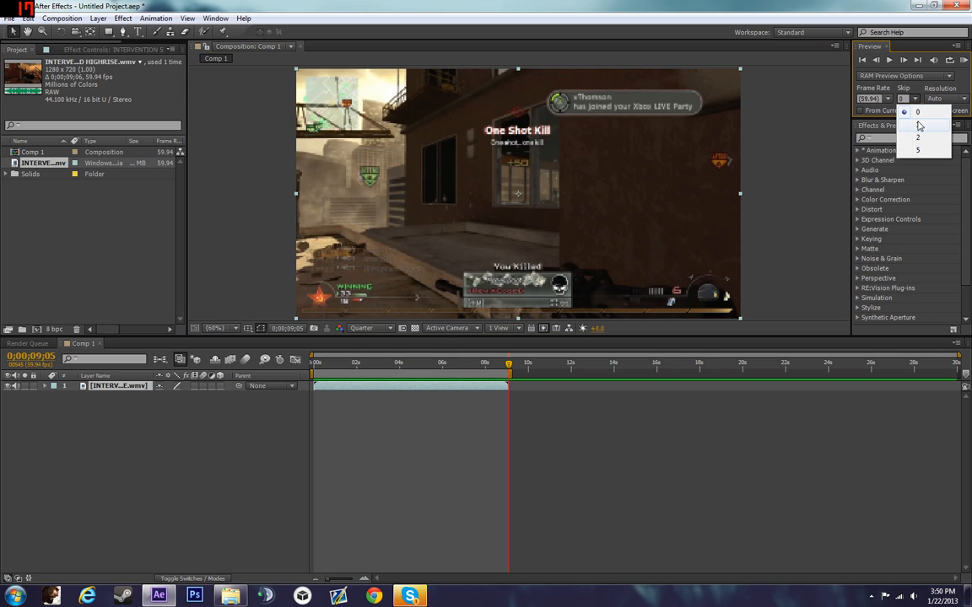
{"action": "left_click", "coordinate": [908, 85]}
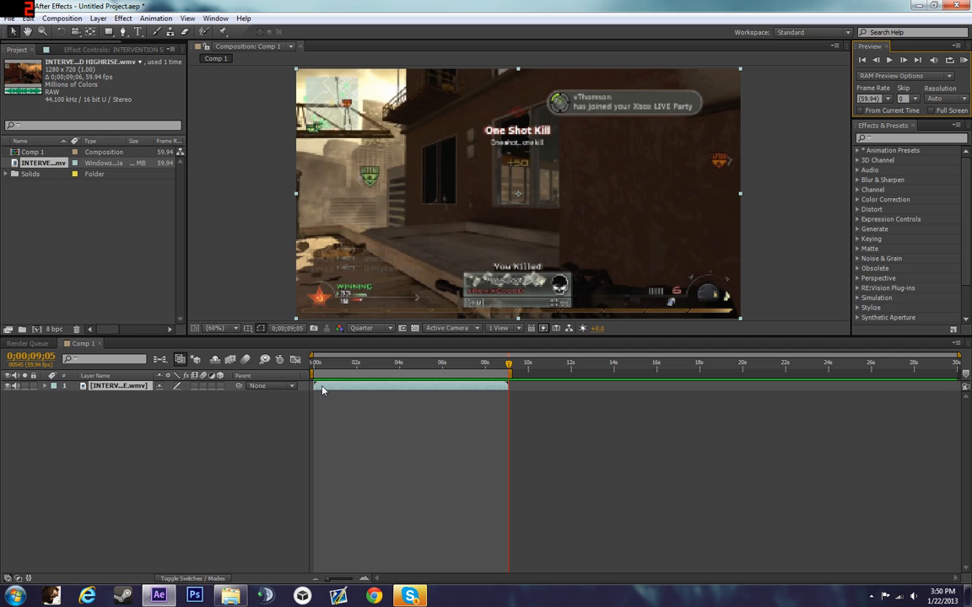
{"action": "left_click", "coordinate": [860, 111]}
{"action": "left_click", "coordinate": [372, 364]}
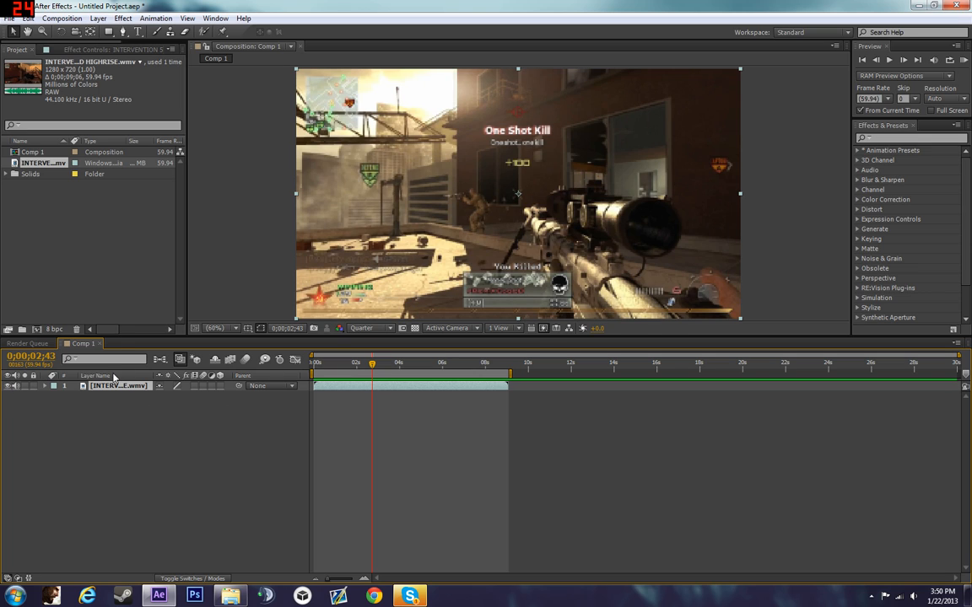
Replace the clip layer with a fresh copy of the gameplay clip from the project and return to 0;00;00;00.
{"action": "key", "text": "Delete"}
{"action": "left_click_drag", "start_coordinate": [48, 162], "coordinate": [84, 393]}
{"action": "left_click_drag", "start_coordinate": [372, 369], "coordinate": [282, 367]}
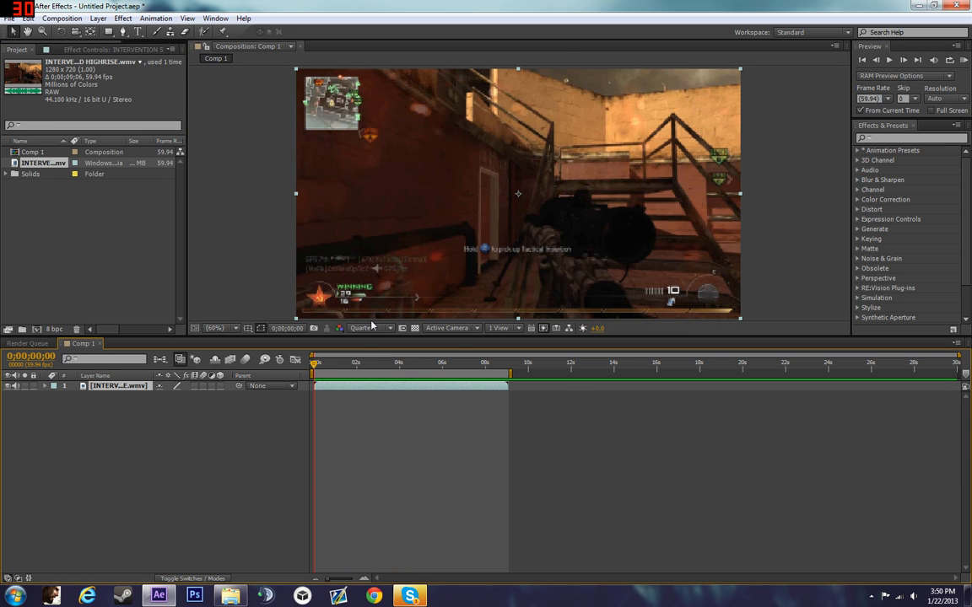
Move the current time to 0;00;03;27 and turn off From Current Time for RAM previews.
{"action": "left_click_drag", "start_coordinate": [337, 364], "coordinate": [383, 387]}
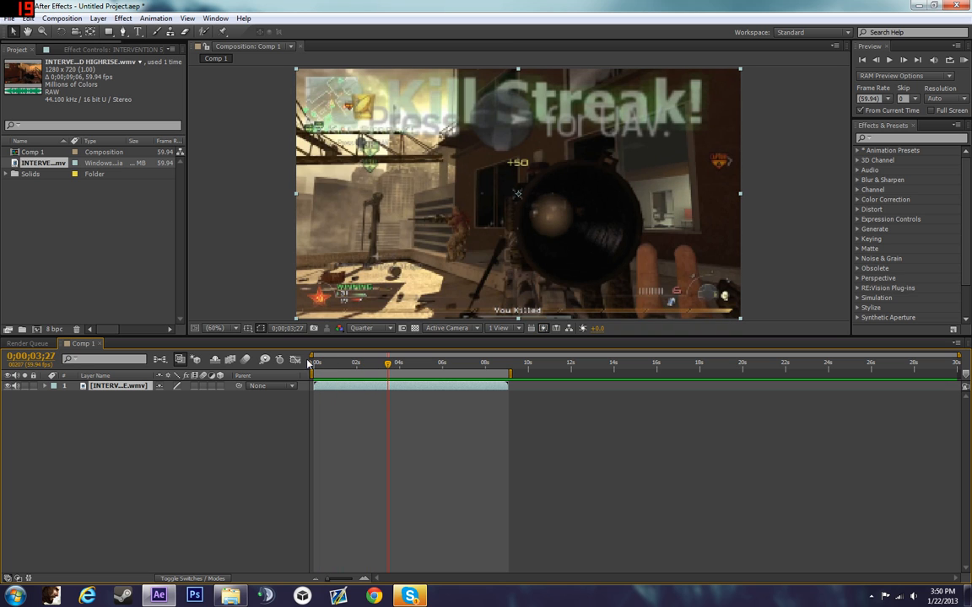
{"action": "mouse_move", "coordinate": [313, 372]}
{"action": "left_mouse_down"}
{"action": "mouse_move", "coordinate": [346, 371]}
{"action": "mouse_move", "coordinate": [313, 371]}
{"action": "left_mouse_up"}
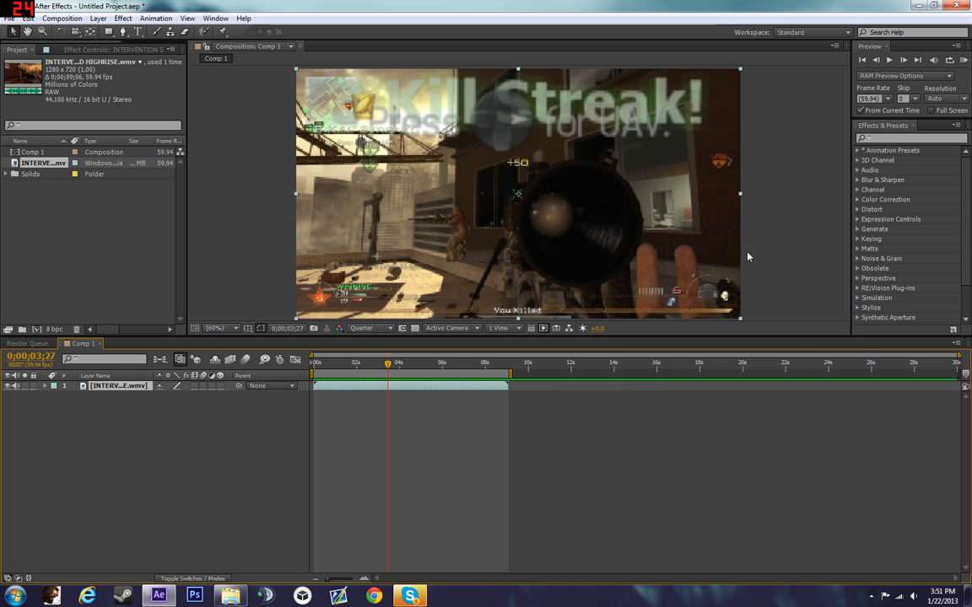
{"action": "left_click", "coordinate": [860, 110]}
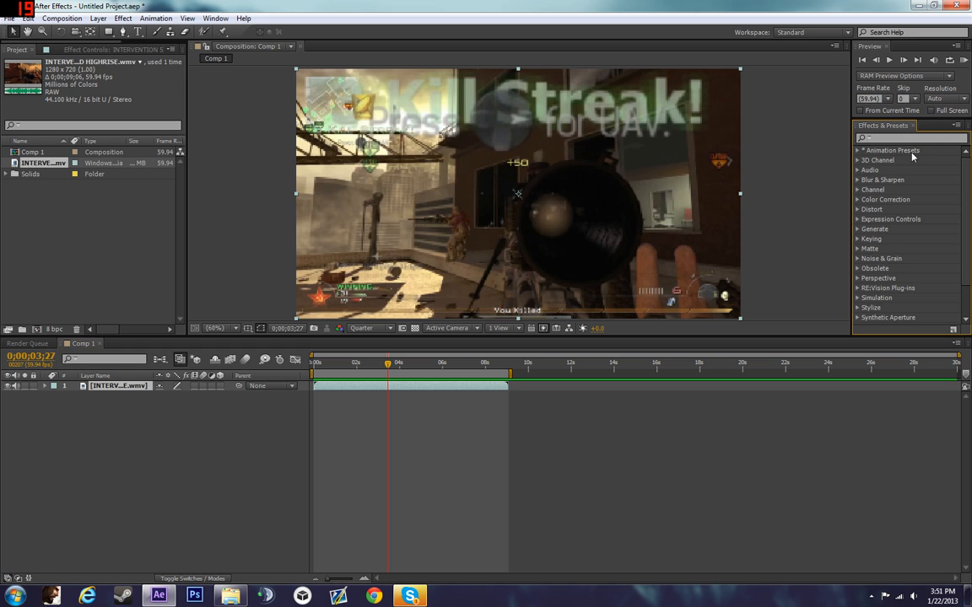
Look through the effect categories and the Animation Presets folders, including the Text presets.
{"action": "scroll", "coordinate": [910, 211], "scroll_direction": "down", "scroll_amount": 2}
{"action": "scroll", "coordinate": [959, 299], "scroll_direction": "up", "scroll_amount": 2}
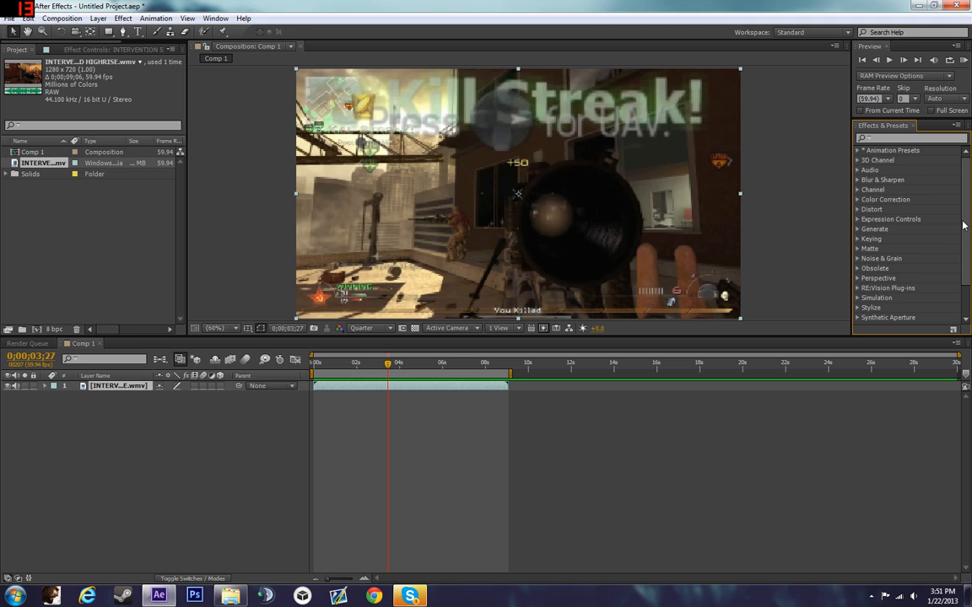
{"action": "left_click", "coordinate": [857, 150]}
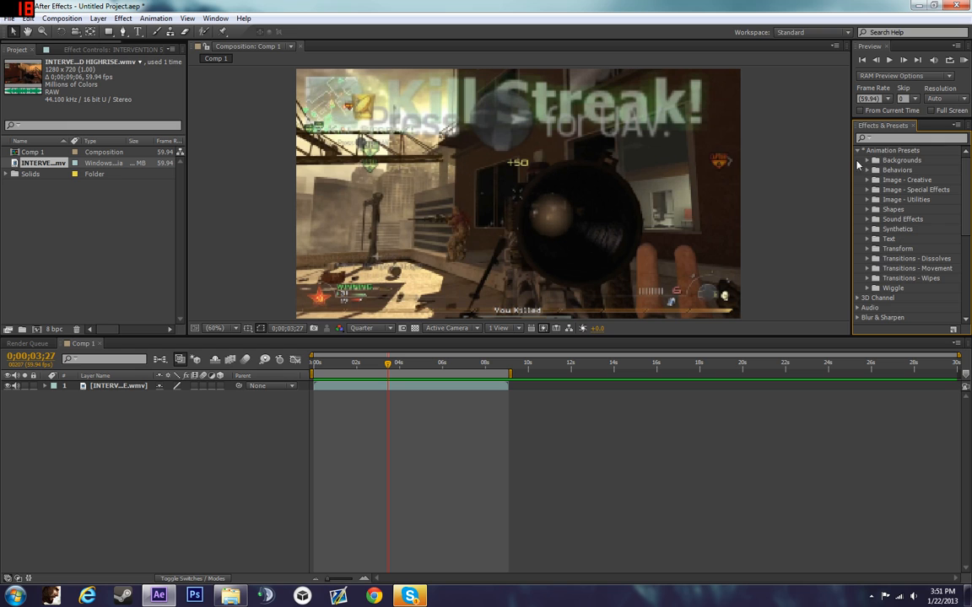
{"action": "left_click", "coordinate": [868, 239]}
{"action": "scroll", "coordinate": [904, 314], "scroll_direction": "down", "scroll_amount": 1}
{"action": "key", "text": "period"}
{"action": "scroll", "coordinate": [880, 187], "scroll_direction": "up", "scroll_amount": 1}
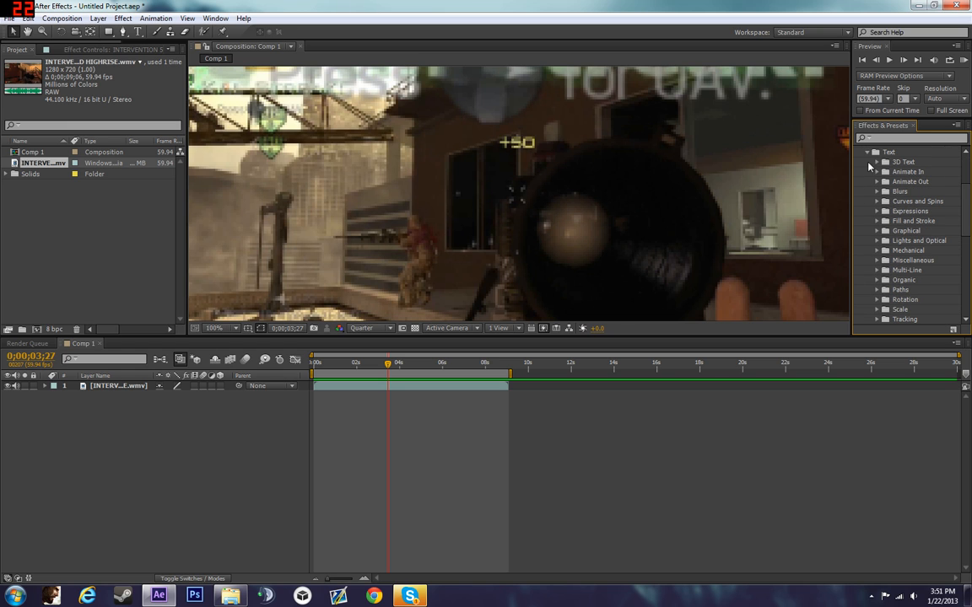
{"action": "left_click", "coordinate": [867, 153]}
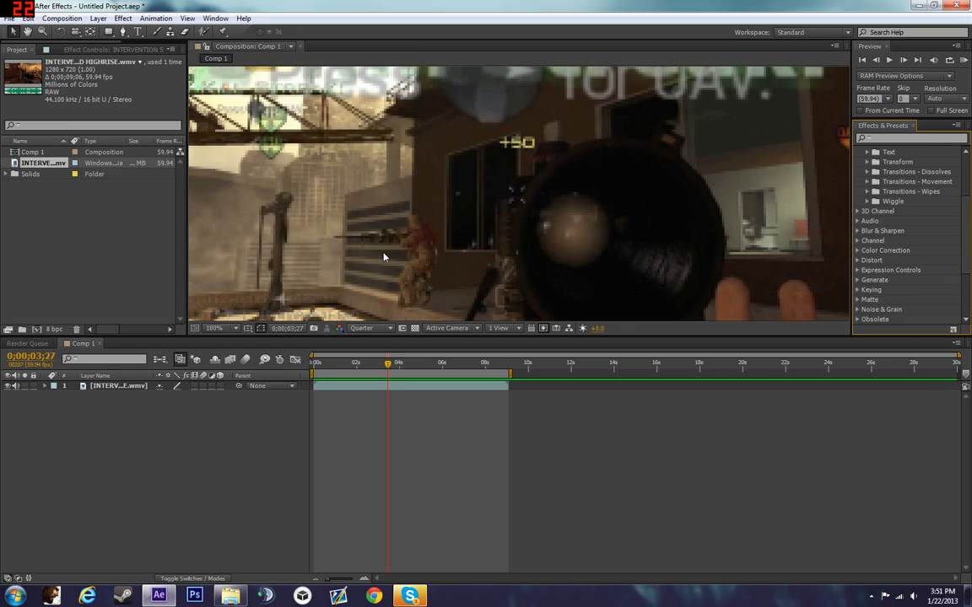
Fit the composition in its viewer, widen the Project panel and make the timeline area slightly taller.
{"action": "left_click", "coordinate": [228, 329]}
{"action": "left_click", "coordinate": [234, 342]}
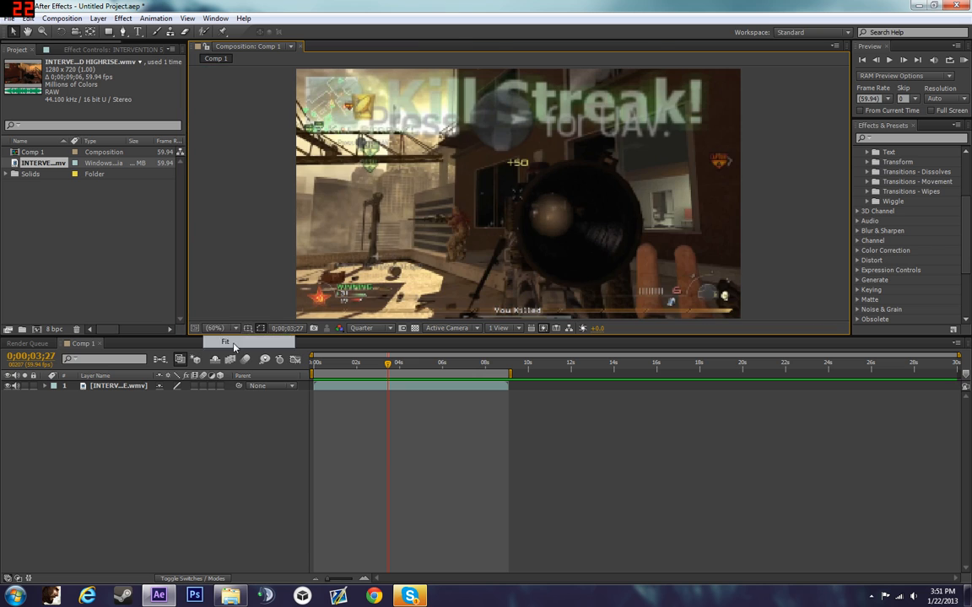
{"action": "left_click_drag", "start_coordinate": [186, 113], "coordinate": [234, 114]}
{"action": "mouse_move", "coordinate": [373, 337]}
{"action": "left_mouse_down"}
{"action": "mouse_move", "coordinate": [363, 461]}
{"action": "mouse_move", "coordinate": [368, 334]}
{"action": "left_mouse_up"}
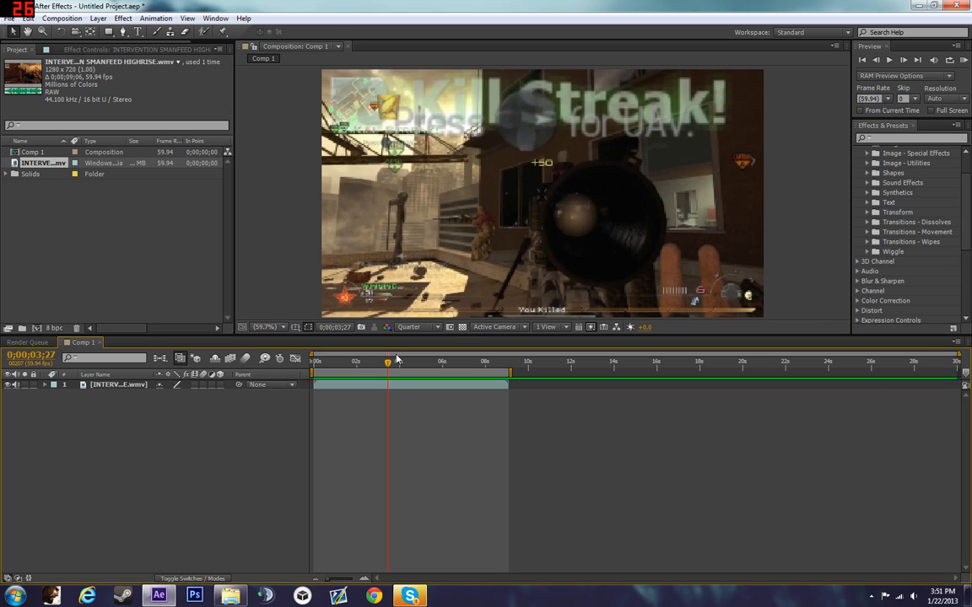
Collapse the Animation Presets group and look through the effect categories down to Utility.
{"action": "scroll", "coordinate": [877, 185], "scroll_direction": "up", "scroll_amount": 2}
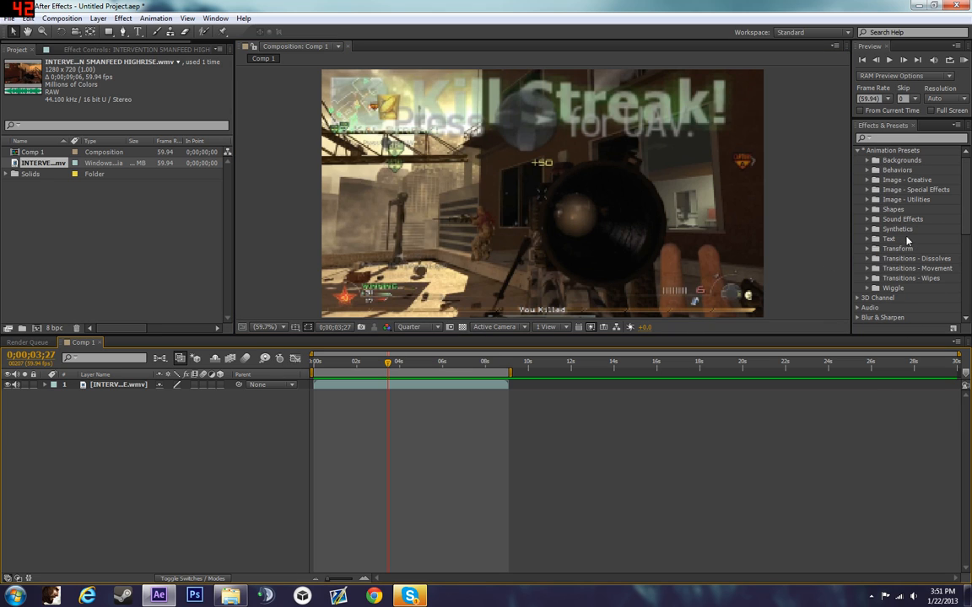
{"action": "left_click", "coordinate": [864, 167]}
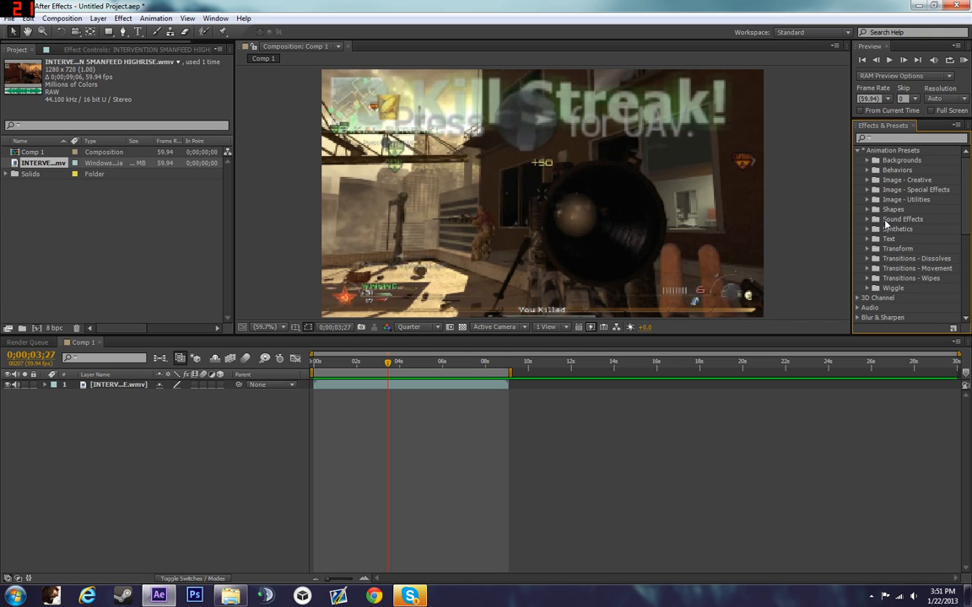
{"action": "scroll", "coordinate": [889, 205], "scroll_direction": "down", "scroll_amount": 6}
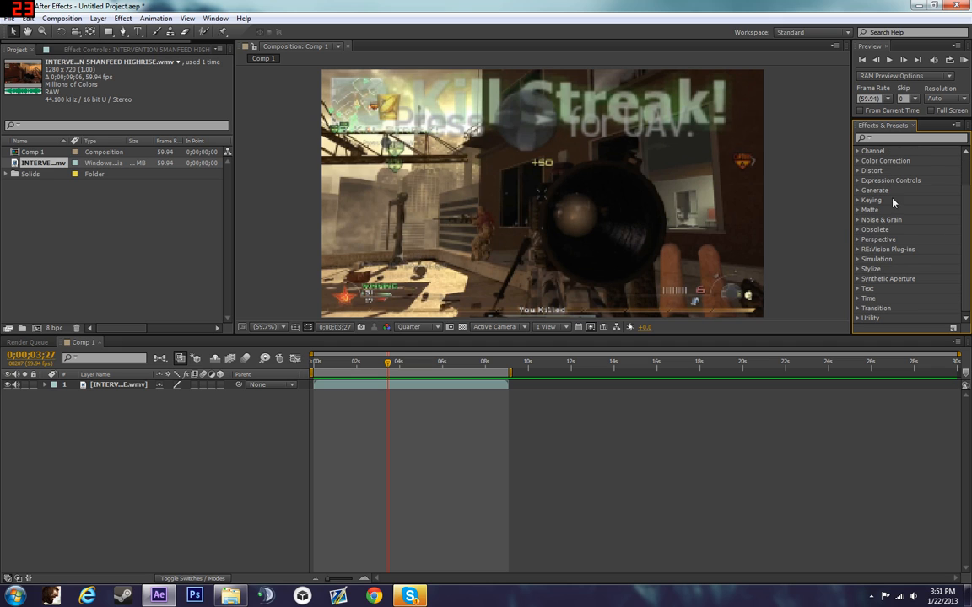
{"action": "scroll", "coordinate": [938, 273], "scroll_direction": "up", "scroll_amount": 3}
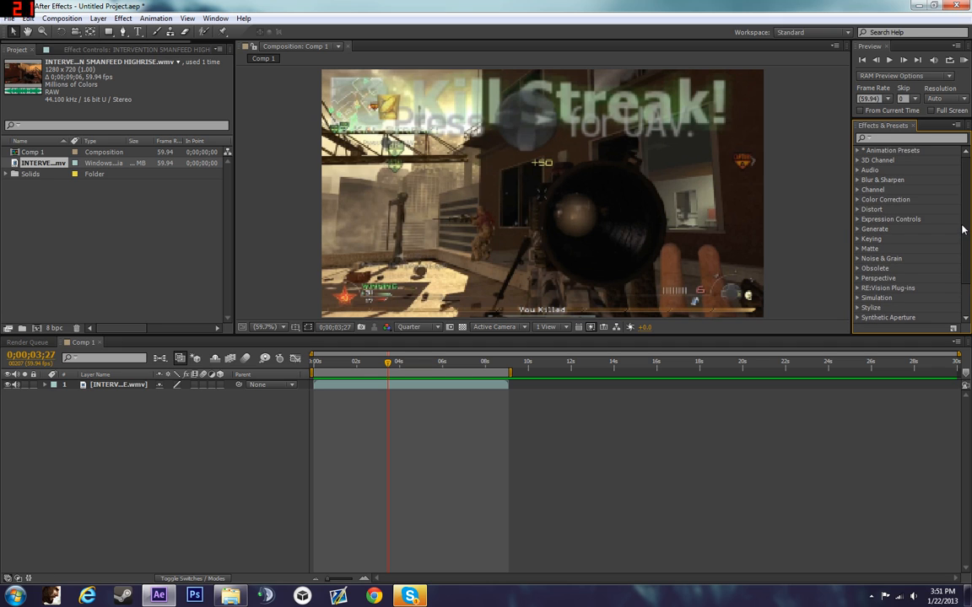
{"action": "scroll", "coordinate": [959, 253], "scroll_direction": "down", "scroll_amount": 3}
{"action": "scroll", "coordinate": [958, 306], "scroll_direction": "up", "scroll_amount": 4}
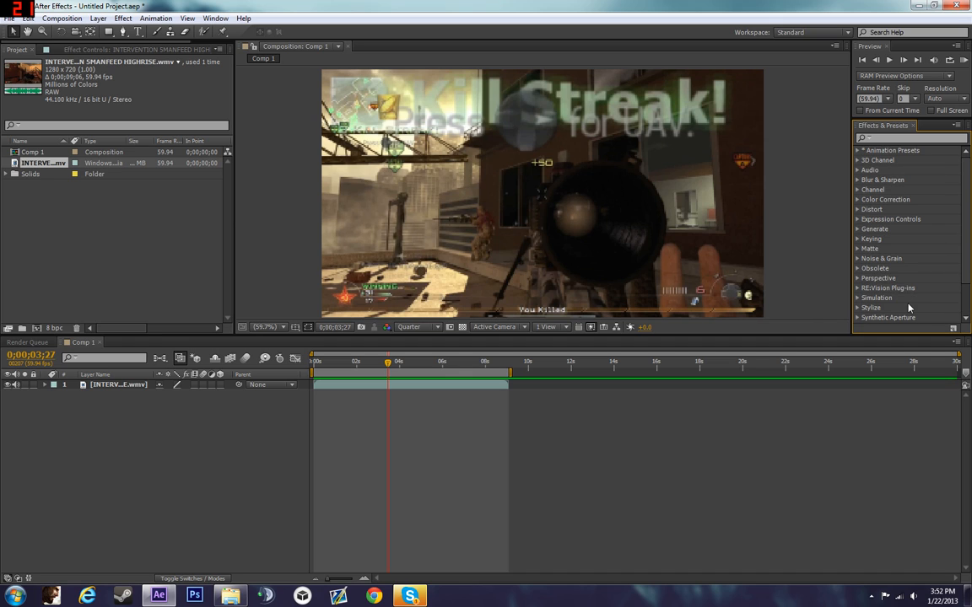
Zoom the timeline in to about the first 18 seconds and back out to the full 30 seconds.
{"action": "left_click", "coordinate": [181, 459]}
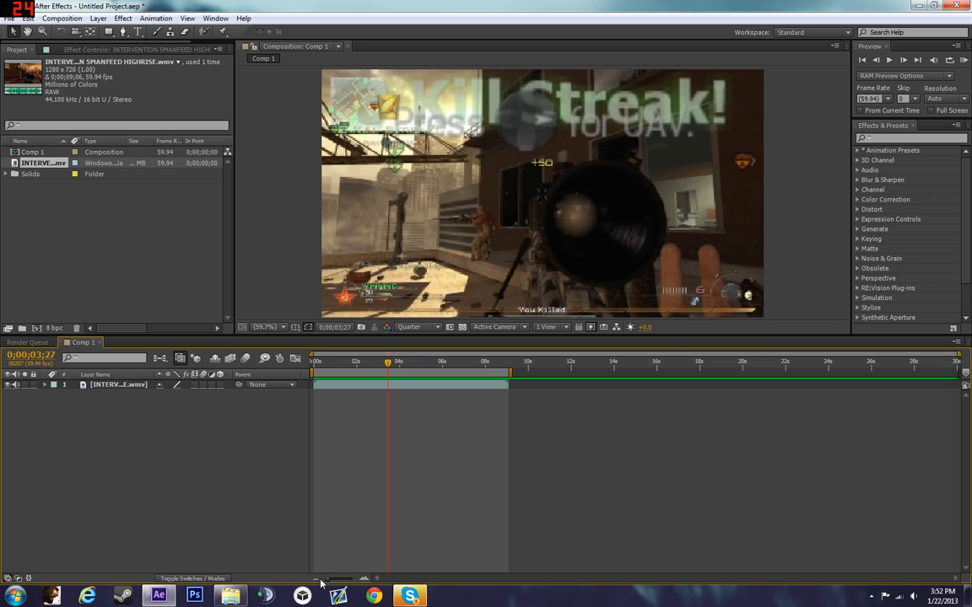
{"action": "left_click_drag", "start_coordinate": [329, 582], "coordinate": [299, 588]}
{"action": "left_click_drag", "start_coordinate": [957, 352], "coordinate": [709, 353]}
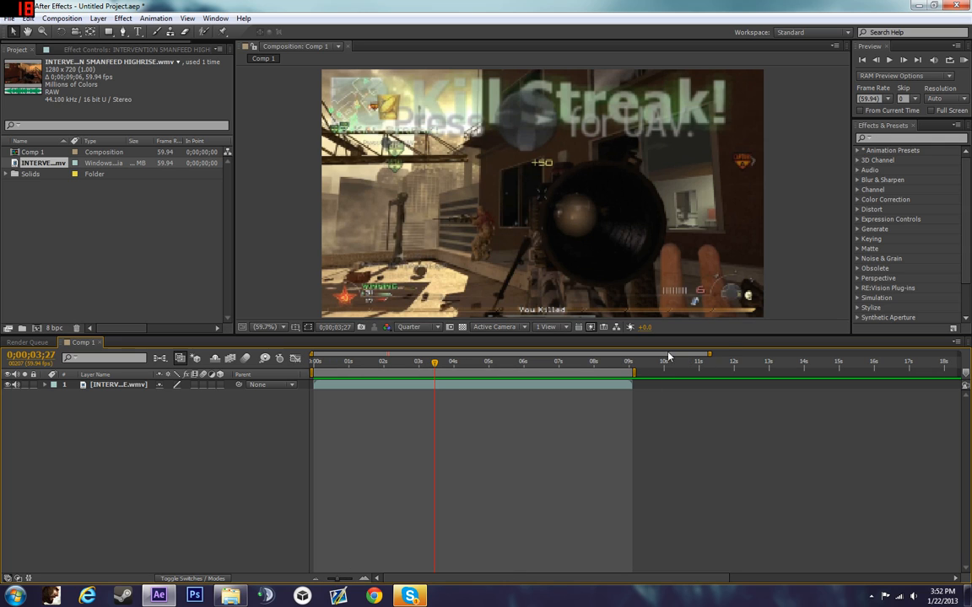
{"action": "left_click_drag", "start_coordinate": [336, 581], "coordinate": [294, 589]}
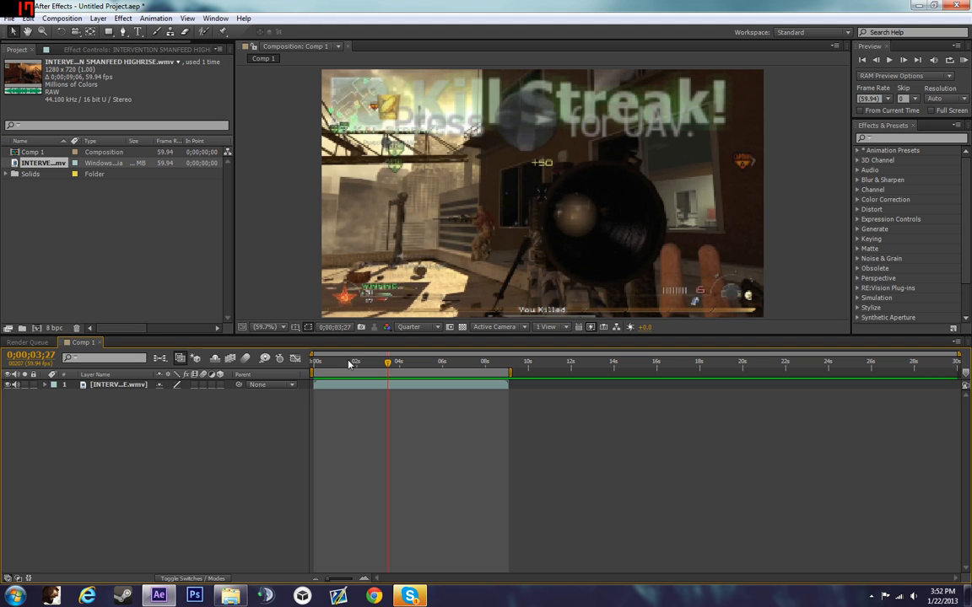
Return the current time to 0;00;00;00 and glance over the effect categories once more.
{"action": "left_click_drag", "start_coordinate": [354, 366], "coordinate": [199, 371]}
{"action": "mouse_move", "coordinate": [316, 364]}
{"action": "left_mouse_down"}
{"action": "mouse_move", "coordinate": [343, 366]}
{"action": "mouse_move", "coordinate": [299, 361]}
{"action": "left_mouse_up"}
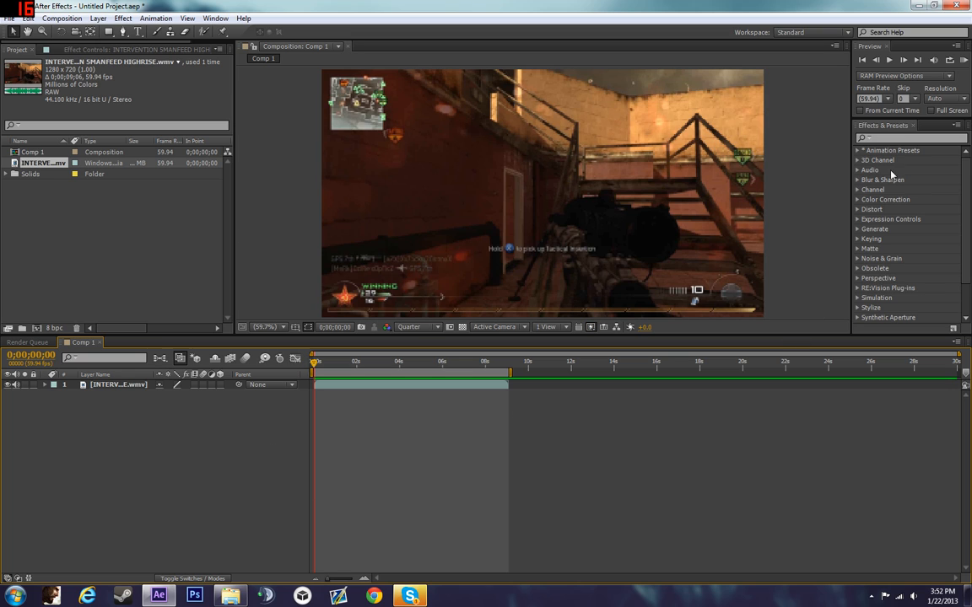
{"action": "scroll", "coordinate": [911, 219], "scroll_direction": "down", "scroll_amount": 2}
{"action": "scroll", "coordinate": [917, 228], "scroll_direction": "up", "scroll_amount": 2}
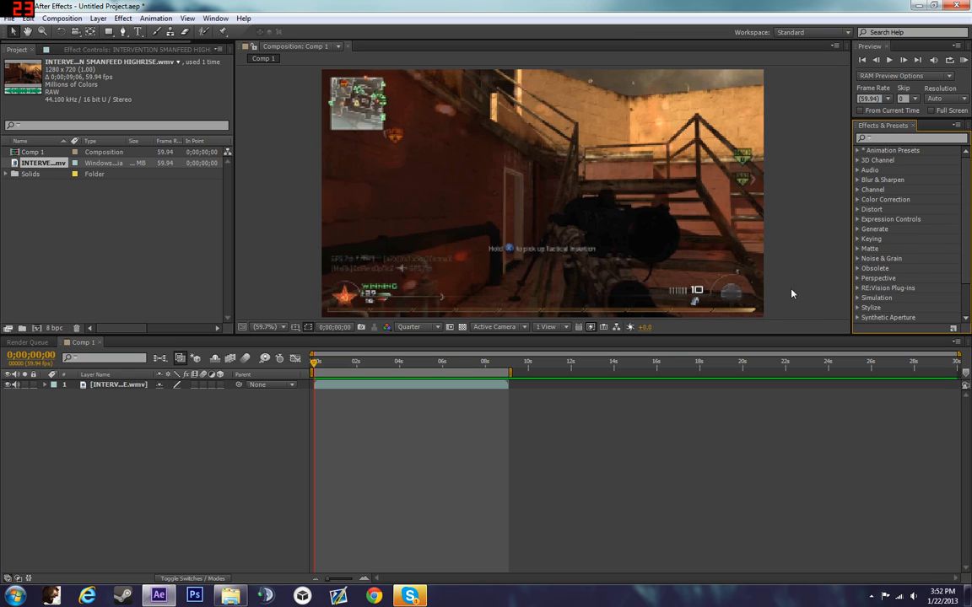
{"action": "left_click", "coordinate": [203, 443]}
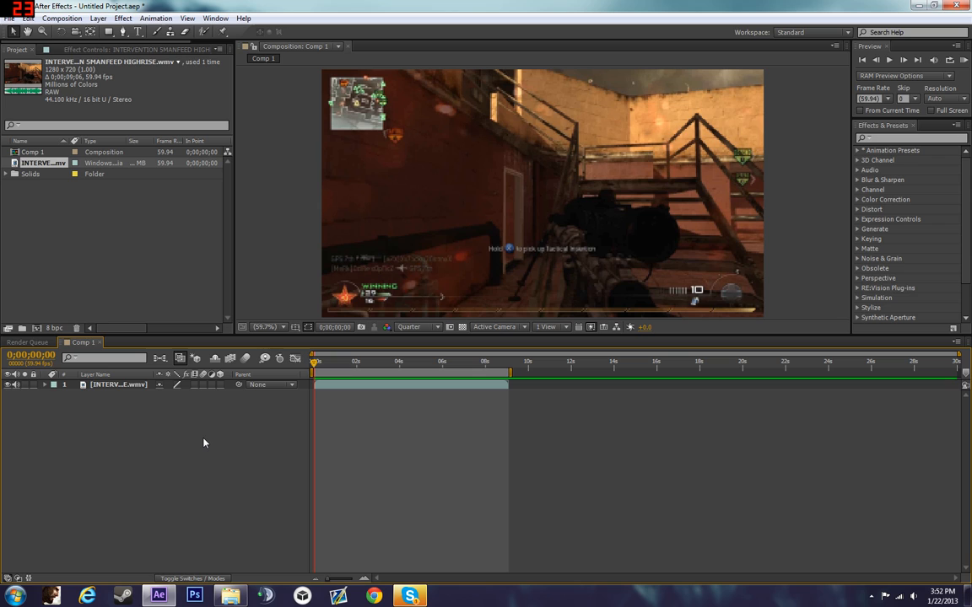